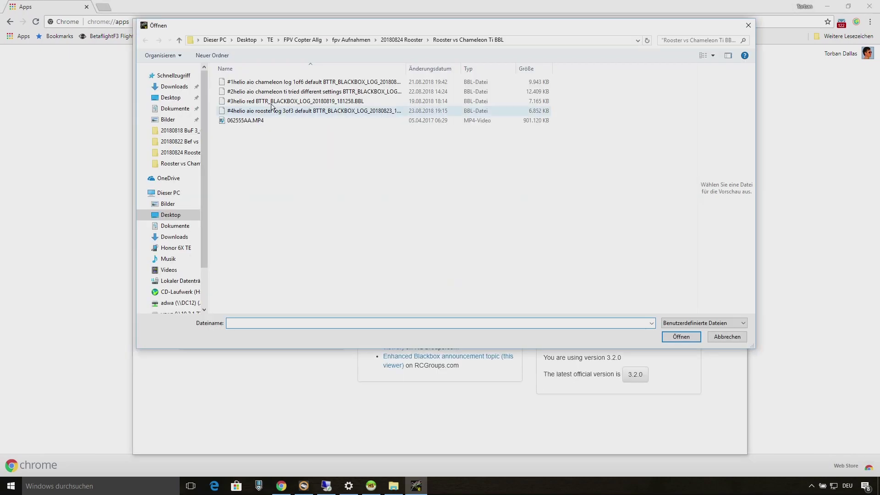
Open the #1helio aio chameleon log 1of6 and start playback from 00:10.195
click(261, 82)
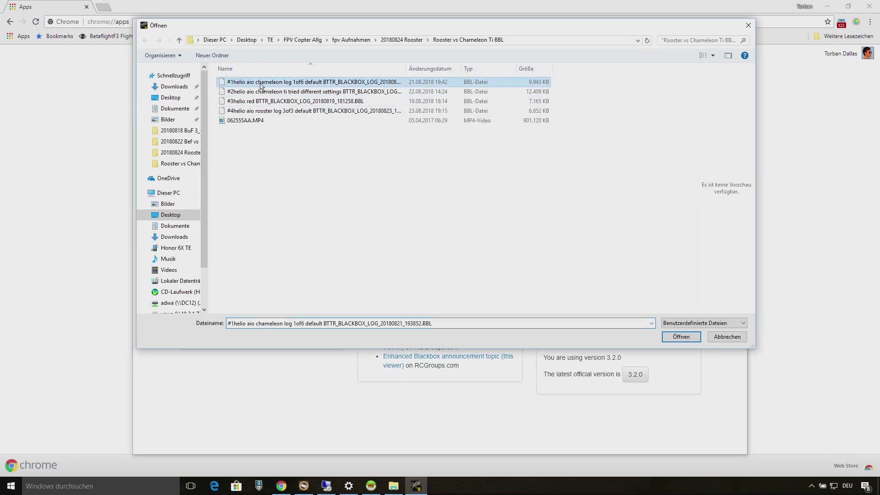
click(681, 336)
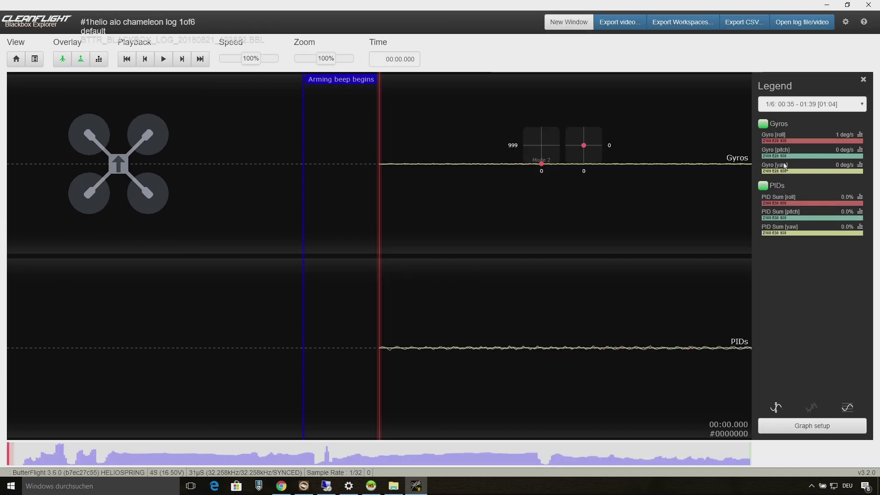
click(127, 451)
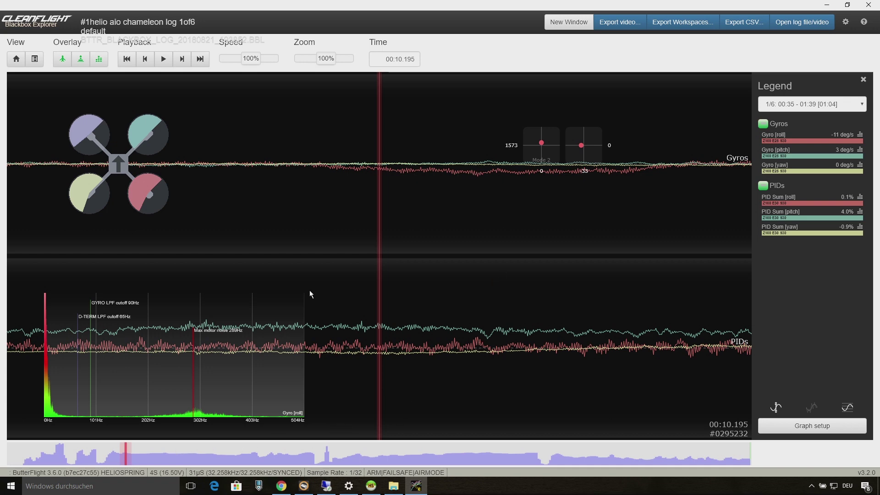
key(space)
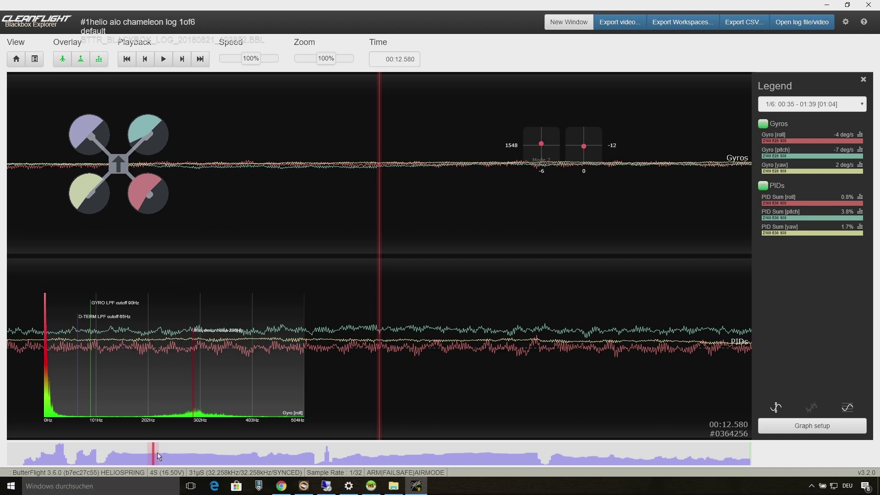
Step the gyro and PID traces from about 00:17 through 00:39.649
click(208, 455)
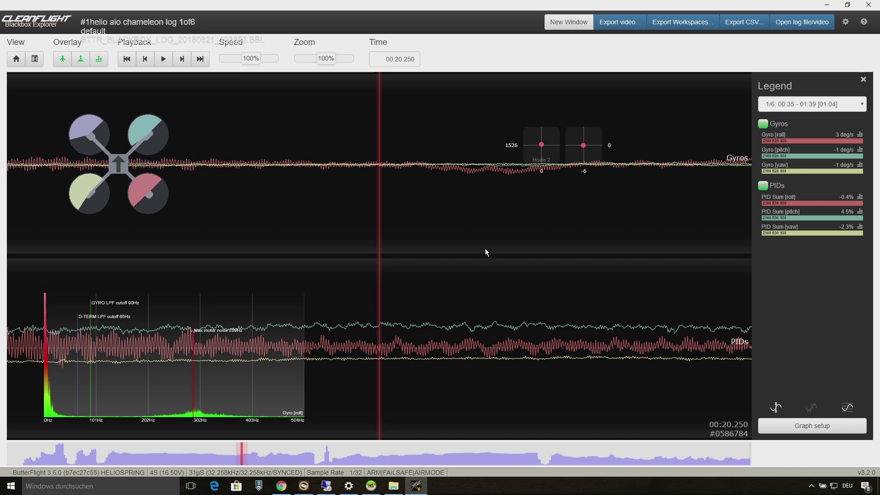
click(284, 451)
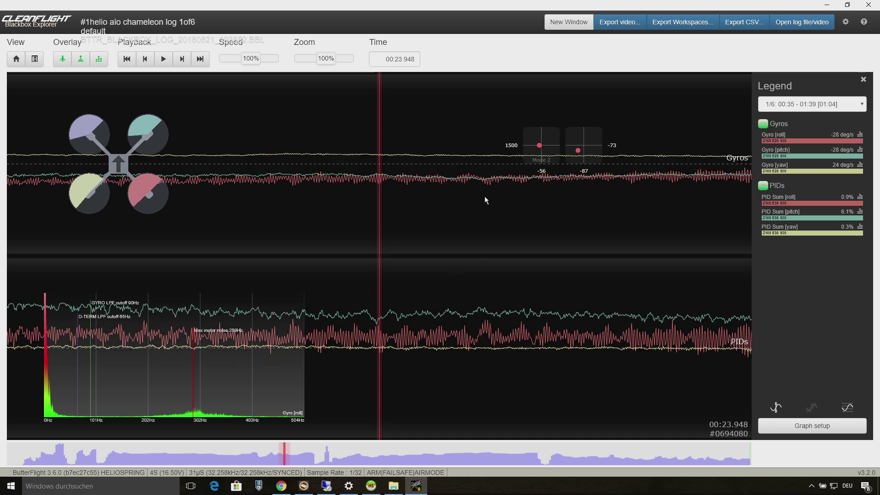
click(302, 450)
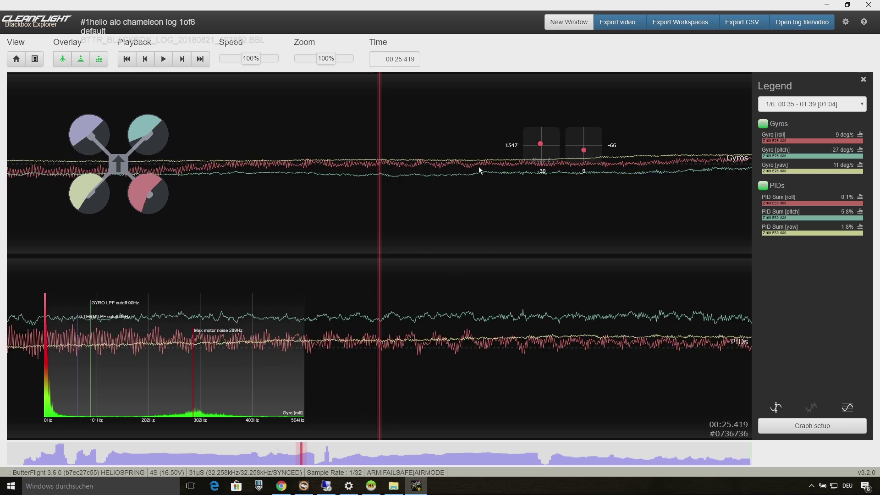
click(342, 451)
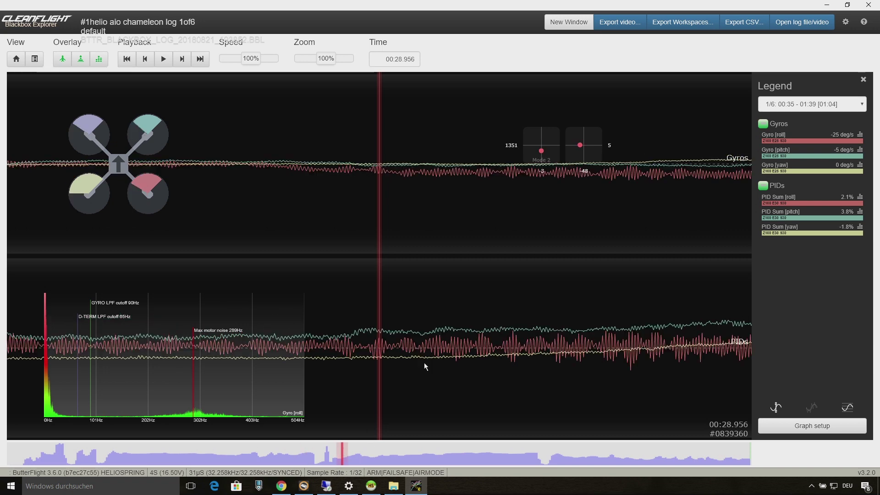
drag(424, 367, 404, 372)
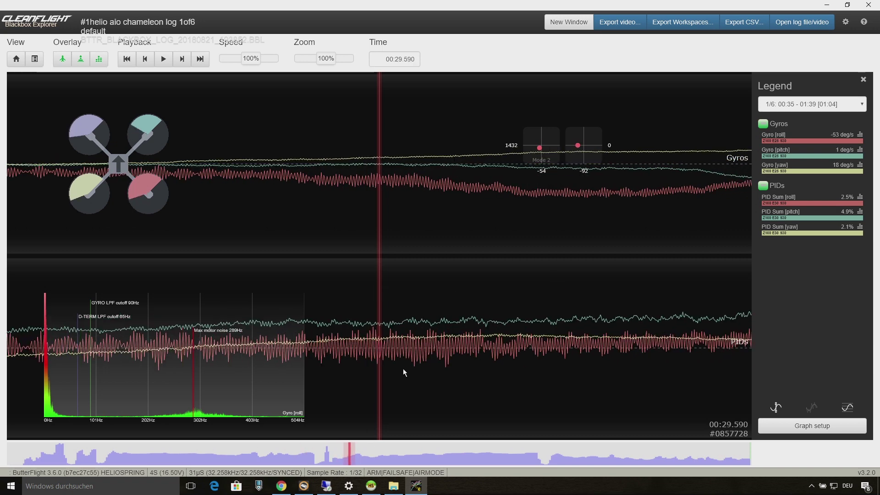
click(395, 450)
click(435, 453)
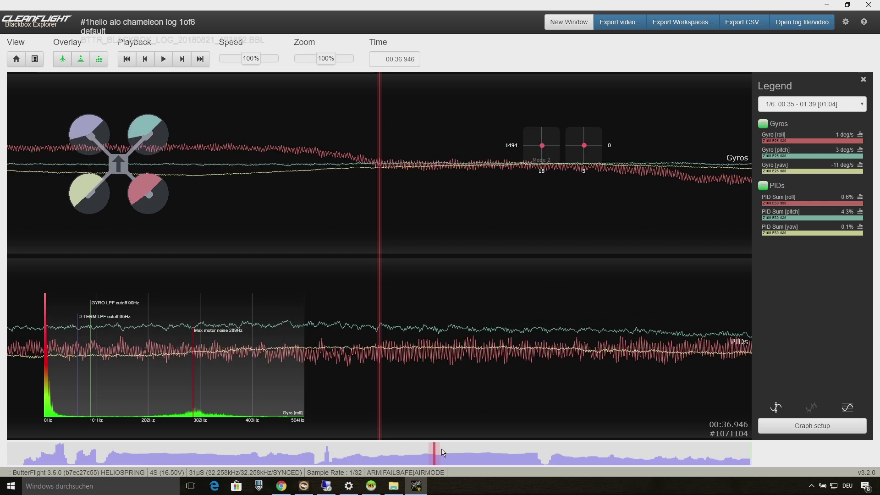
click(465, 452)
drag(564, 266, 433, 269)
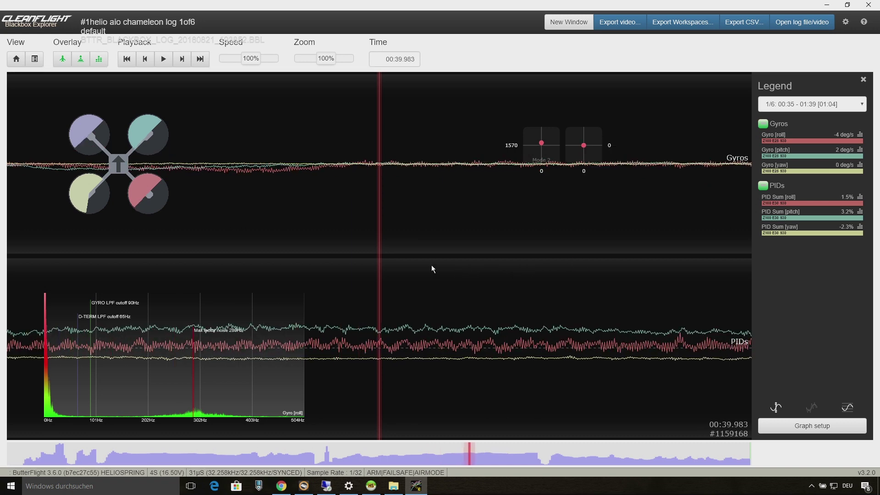
Resume playback and advance from 00:47.797 to about one minute into the flight
key(space)
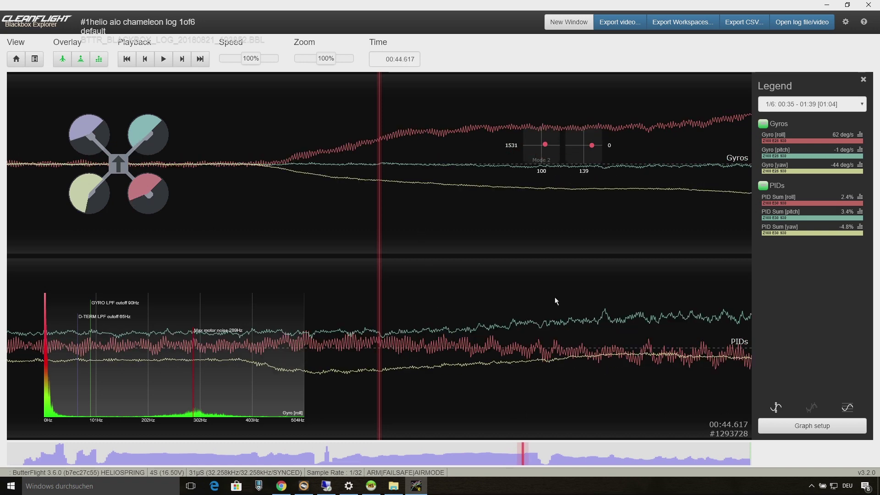
click(559, 453)
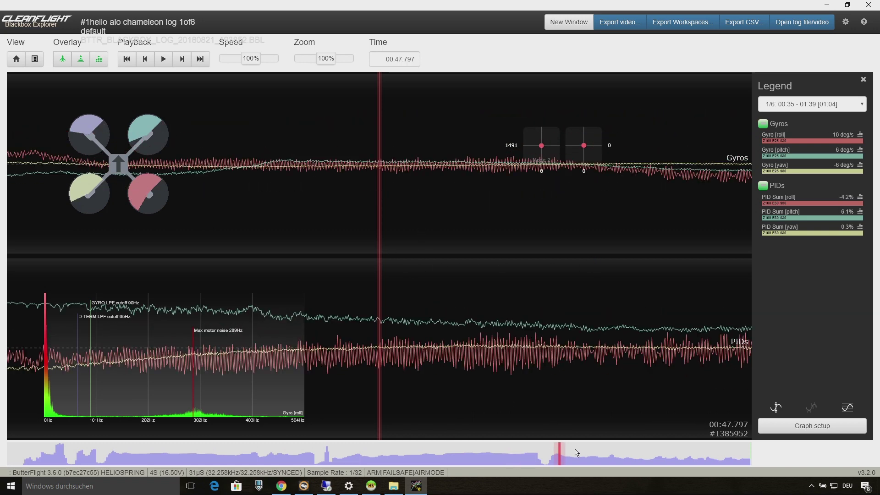
drag(578, 453, 659, 455)
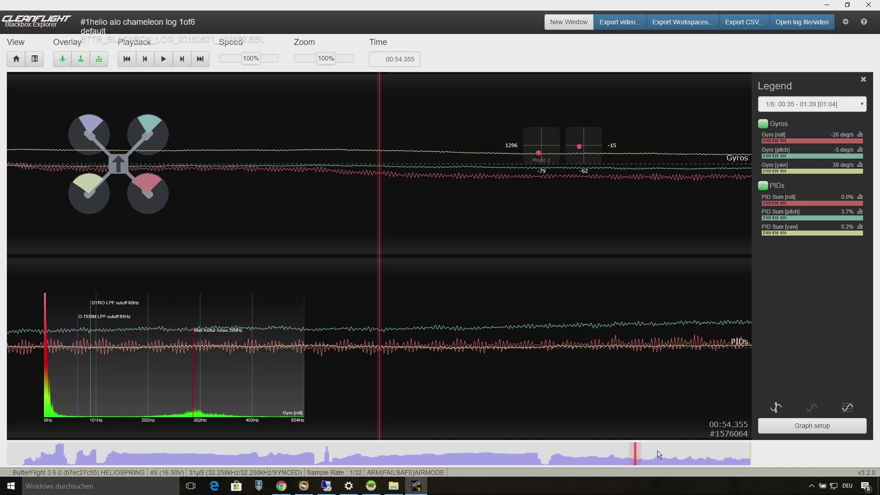
click(666, 452)
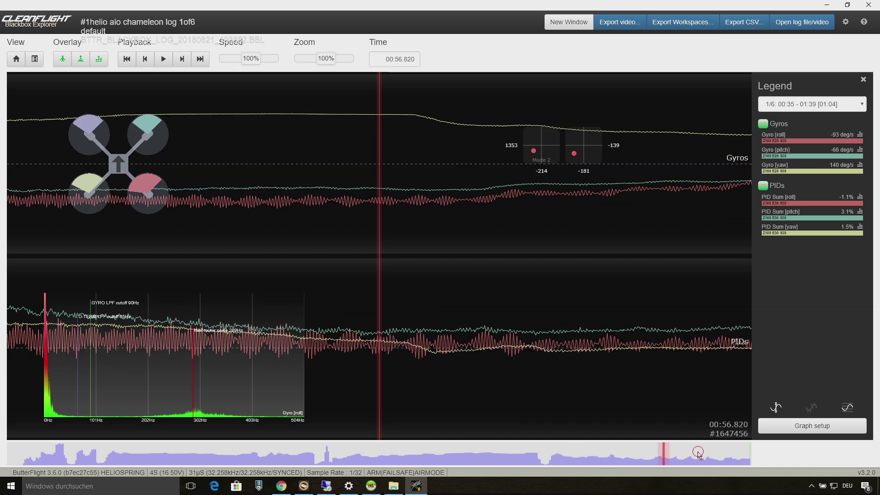
click(698, 453)
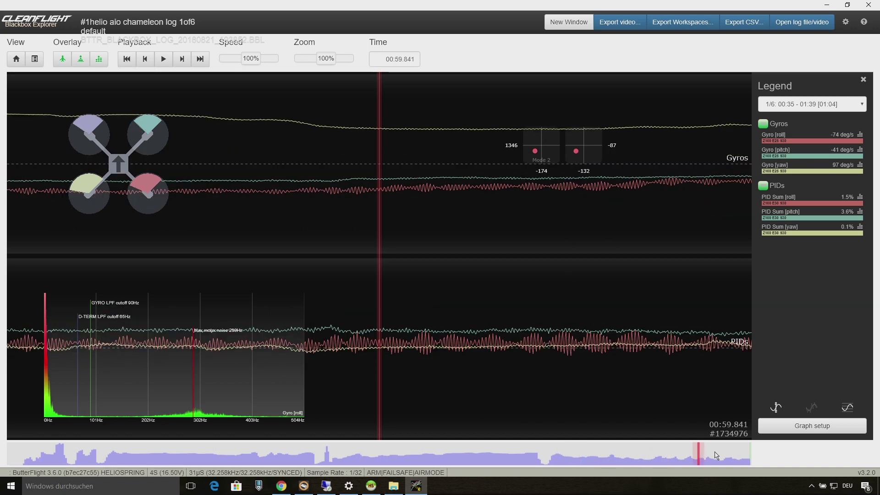
click(722, 454)
Switch to log section 2/6 and review it from 00:12.411 to about 00:38
click(780, 105)
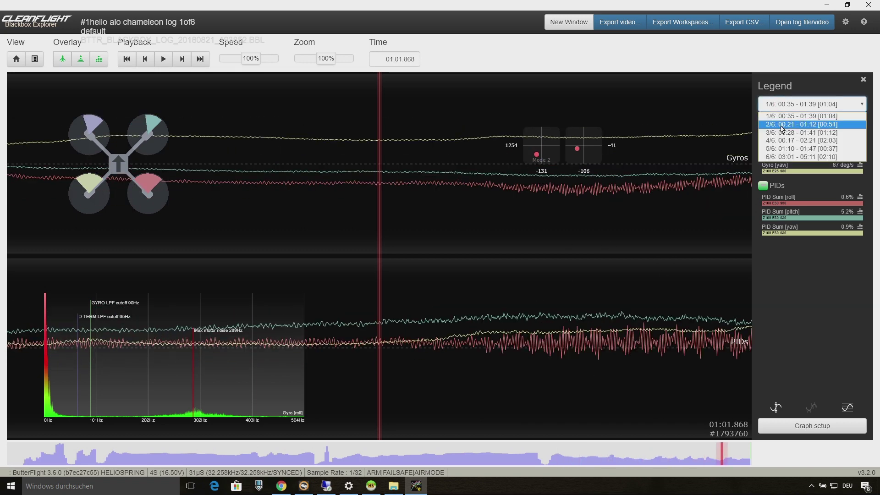
click(782, 125)
click(189, 449)
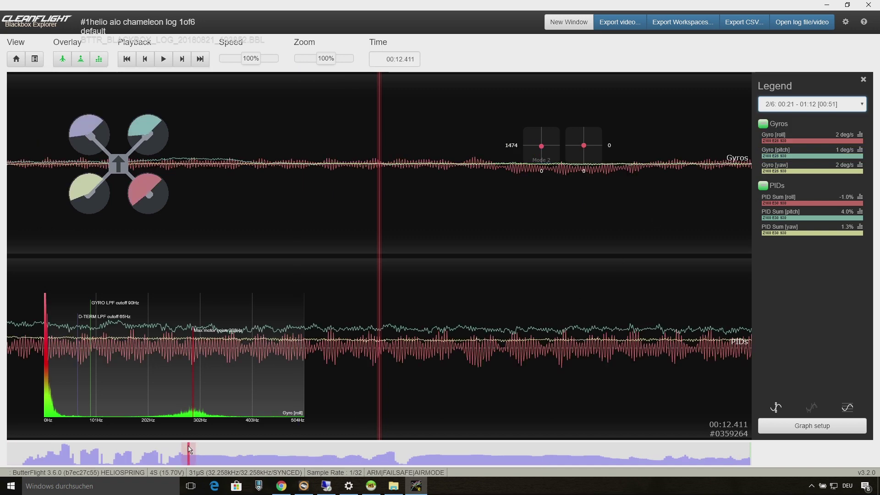
click(332, 451)
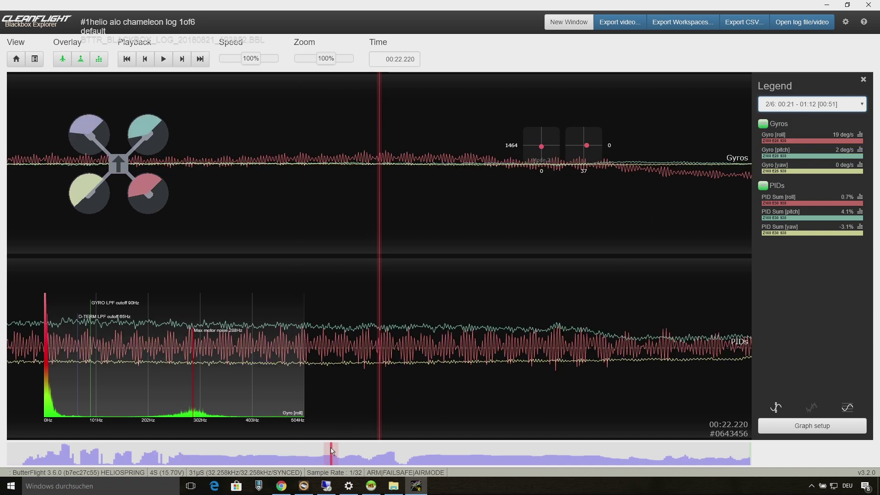
drag(422, 450, 621, 453)
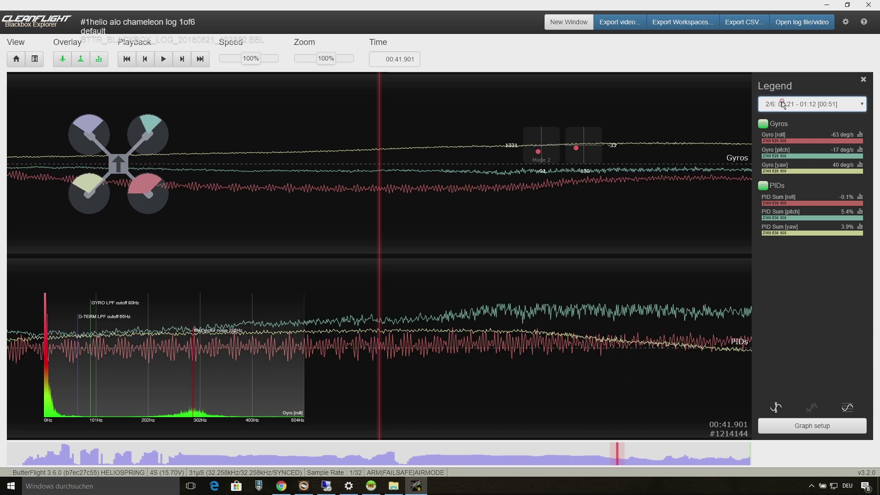
Switch to section 3/6 and review it through 00:36.742 to 01:00.130
click(783, 105)
key(Return)
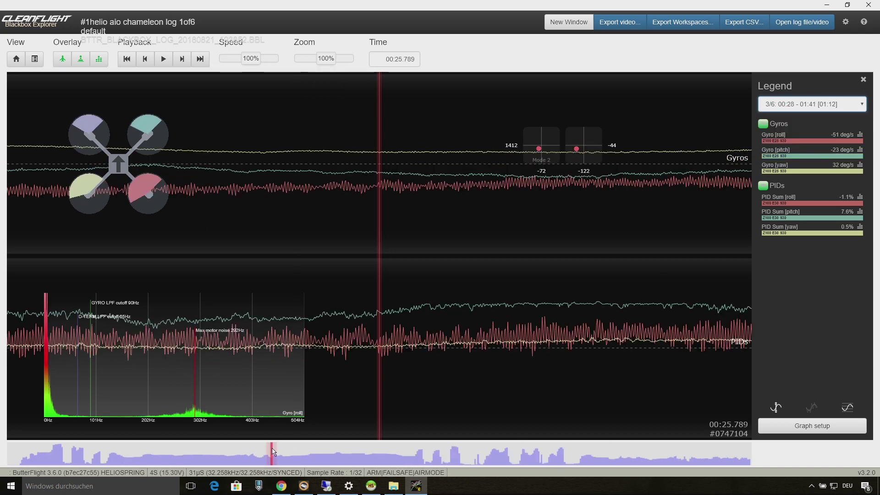
click(332, 451)
click(384, 452)
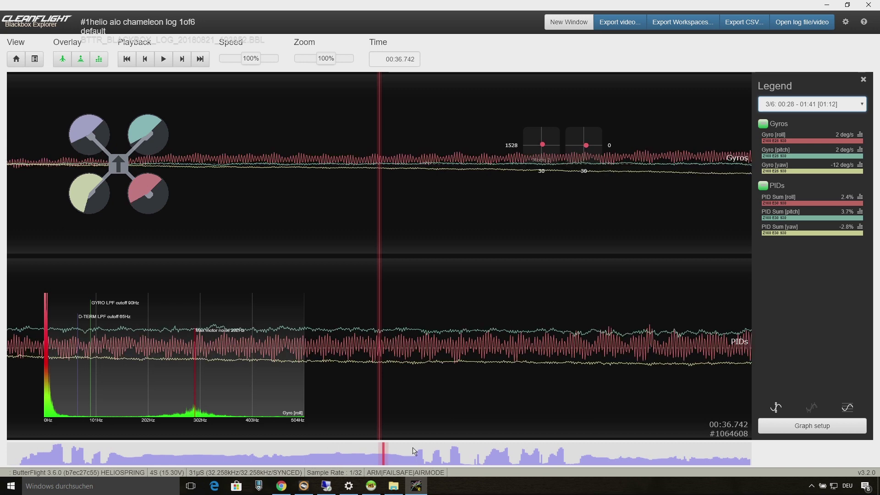
click(623, 454)
Switch to section 4/6 and jump to 01:33.282
click(766, 109)
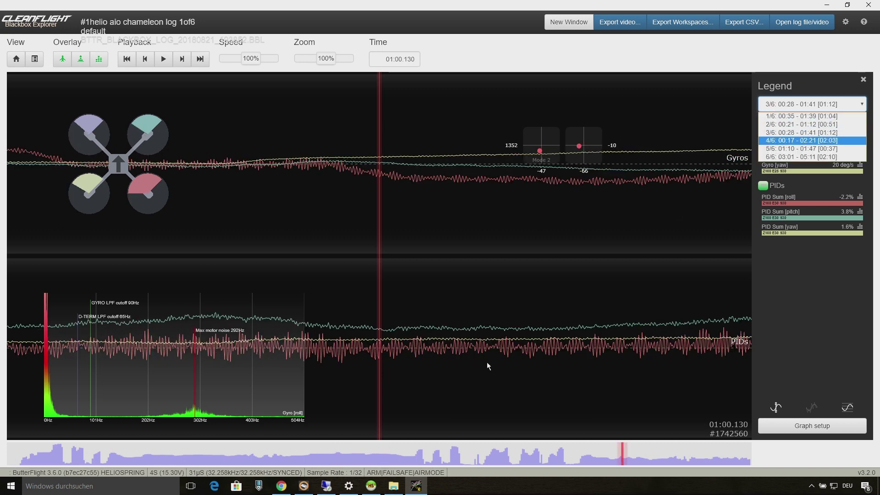
key(Return)
click(259, 447)
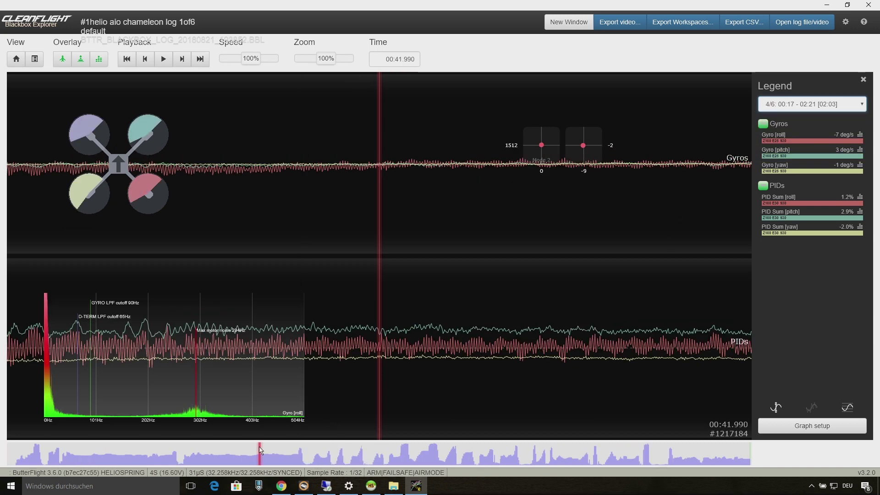
click(567, 452)
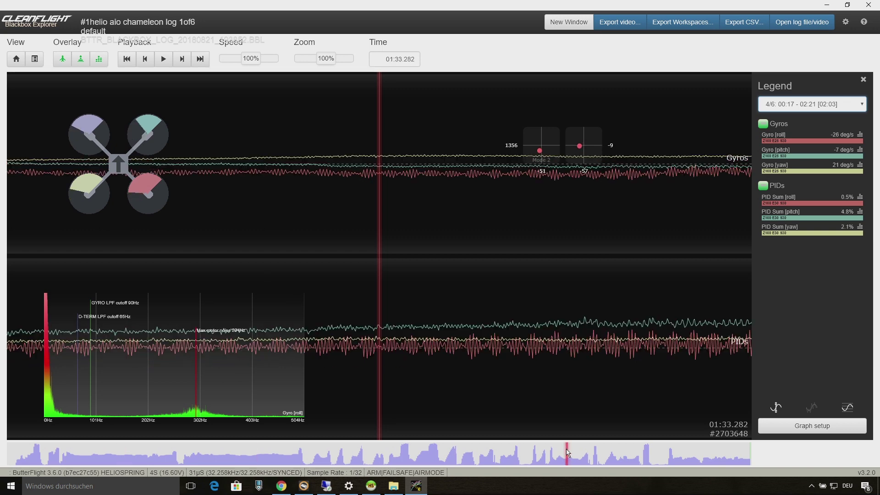
Review section 5/6 to 00:30.542, then section 6/6, and reopen the file-open dialog
click(774, 105)
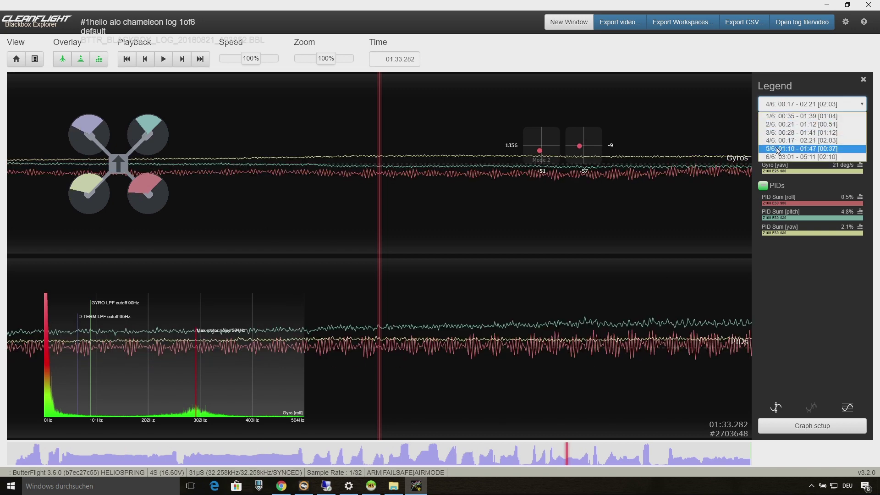
click(778, 149)
click(270, 449)
drag(333, 452, 615, 451)
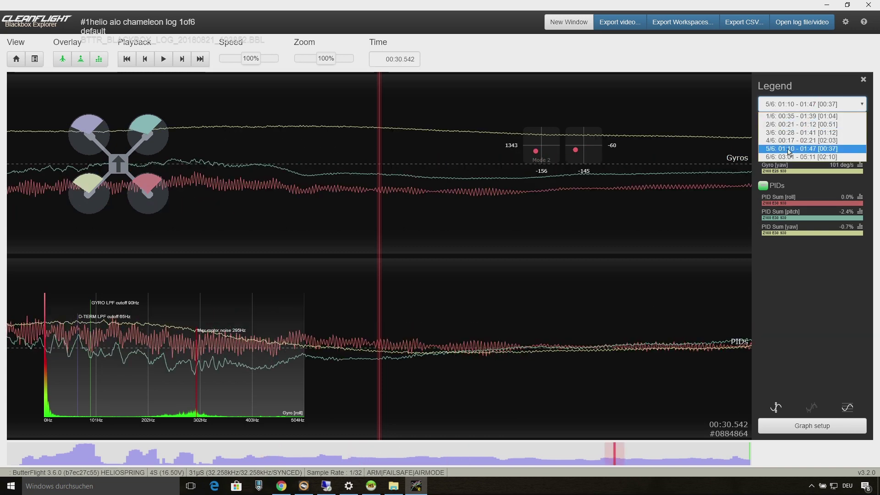
click(397, 453)
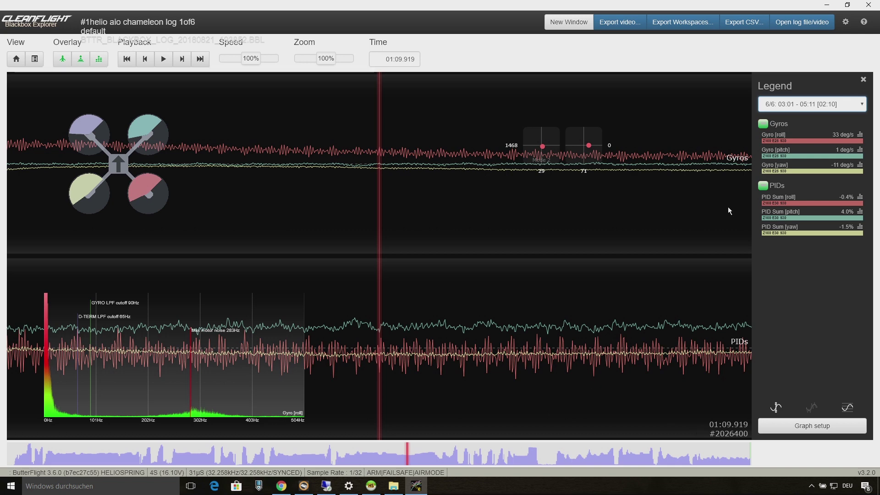
click(794, 26)
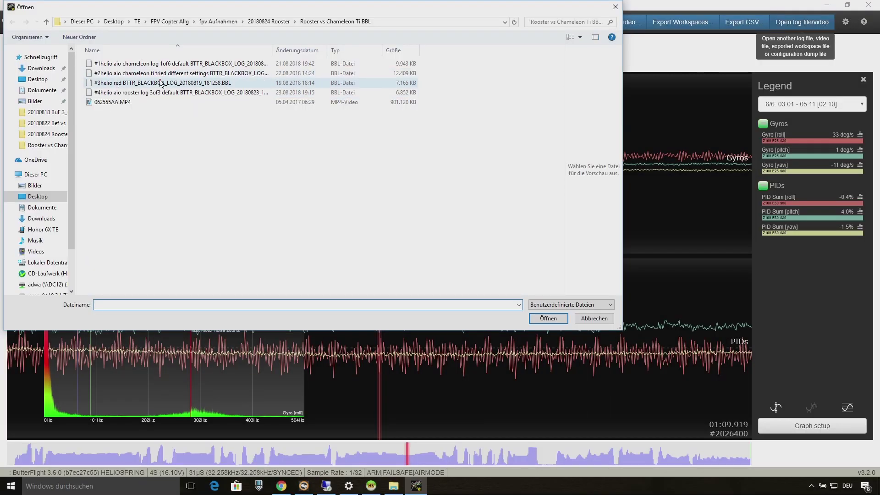
Load the #3helio red log and seek through it from 00:18.366 to 02:08
click(117, 84)
click(548, 319)
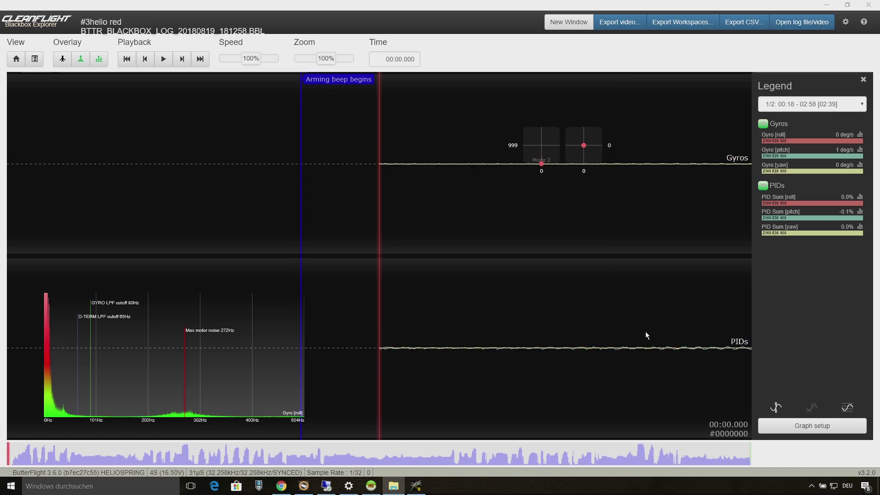
click(95, 453)
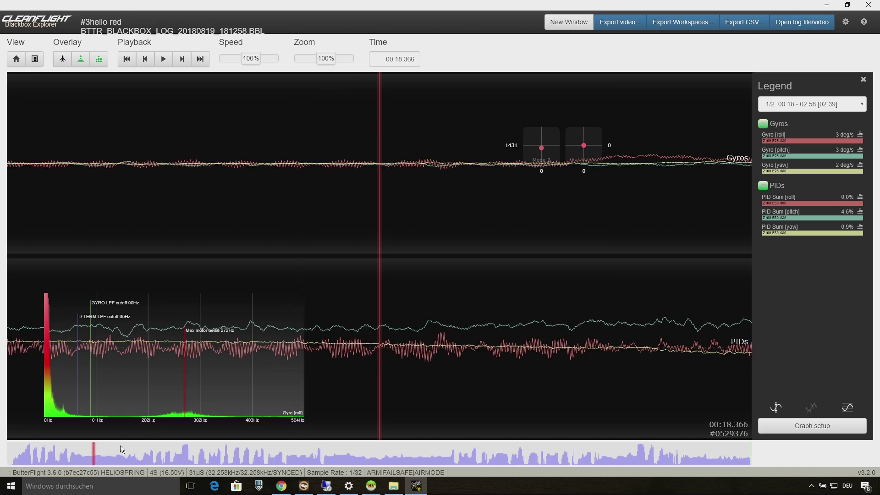
click(121, 453)
click(299, 452)
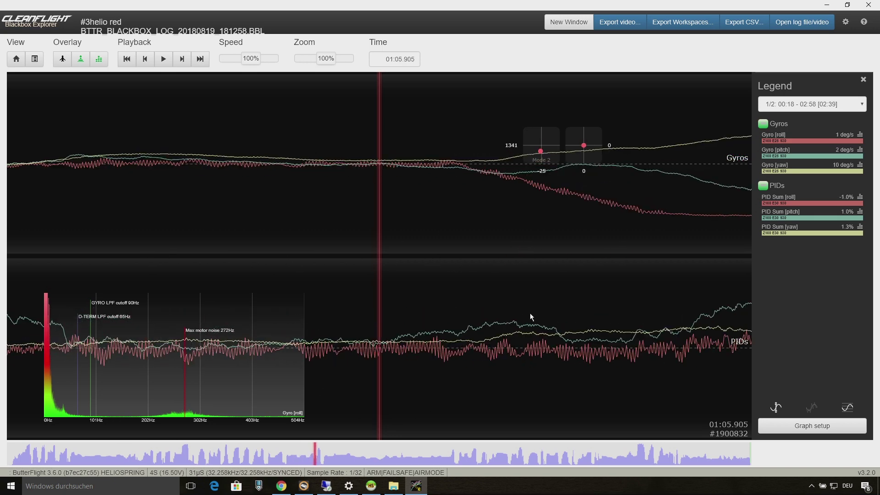
click(340, 453)
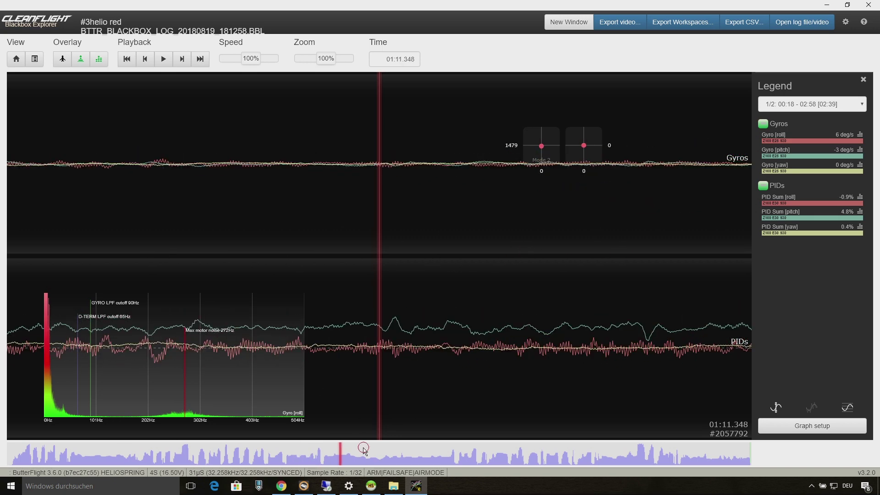
click(364, 453)
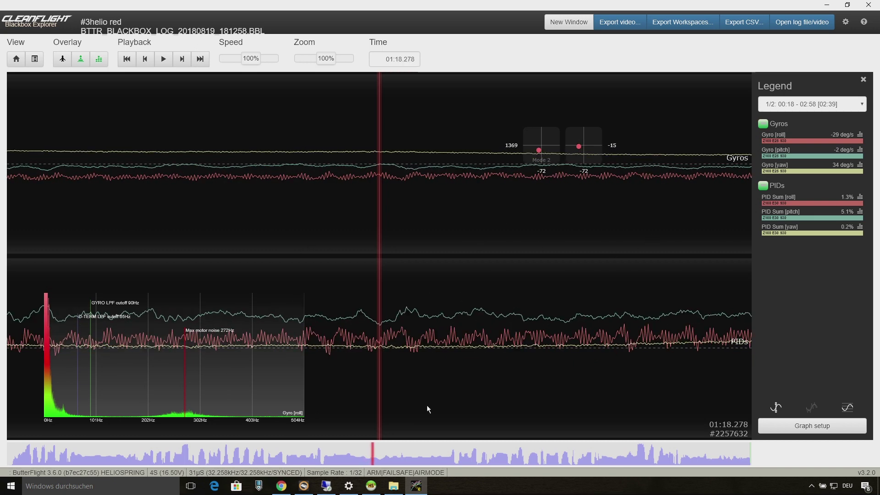
click(416, 451)
click(441, 451)
Switch to flight section 2/2 and seek from about 01:56 to 02:56
click(606, 452)
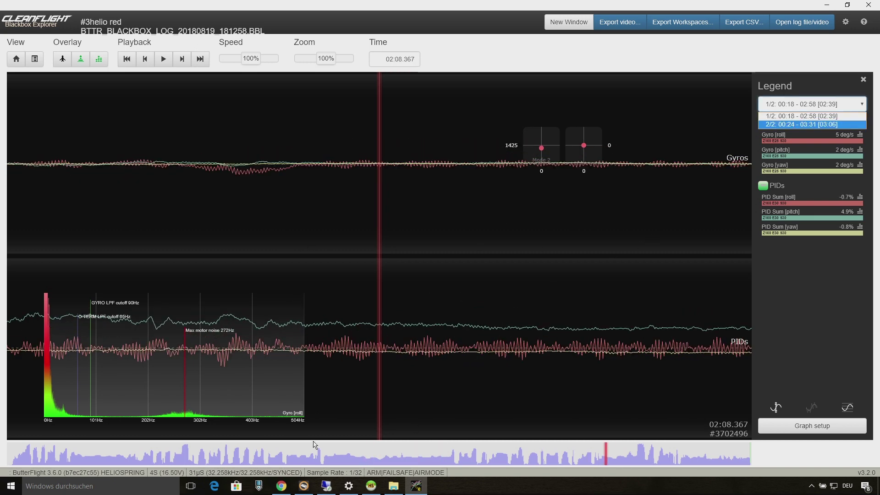
key(Return)
click(470, 451)
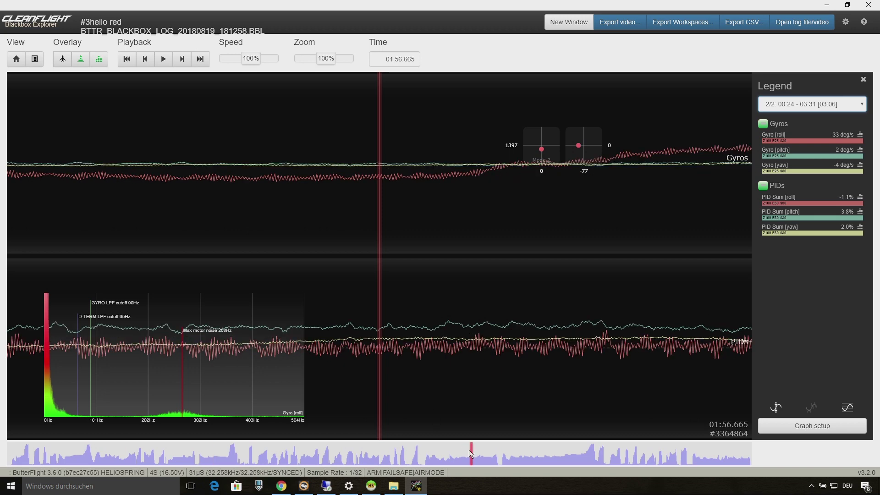
click(559, 451)
click(707, 454)
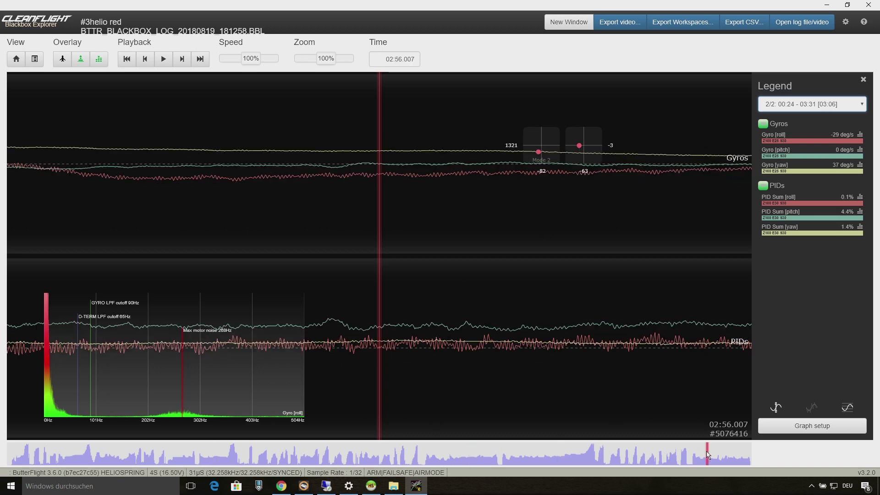
Load the #4helio aio rooster log 3of3 and choose flight section 3/3
click(782, 23)
click(138, 92)
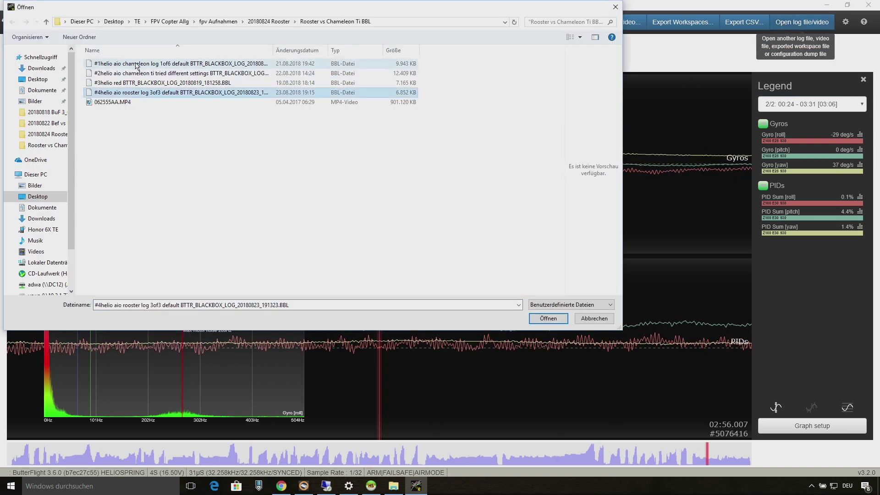
click(545, 318)
click(815, 107)
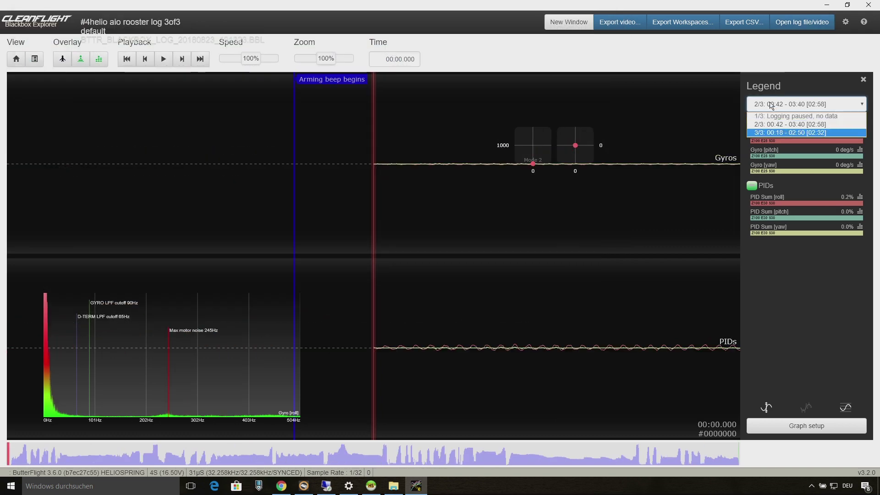
click(774, 132)
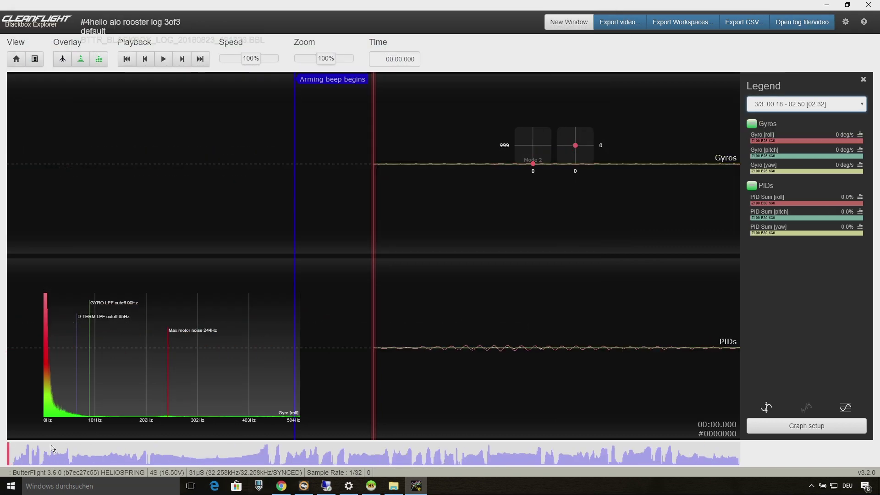
Review the rooster traces from about 00:08 through 00:29
click(49, 448)
drag(516, 264, 278, 273)
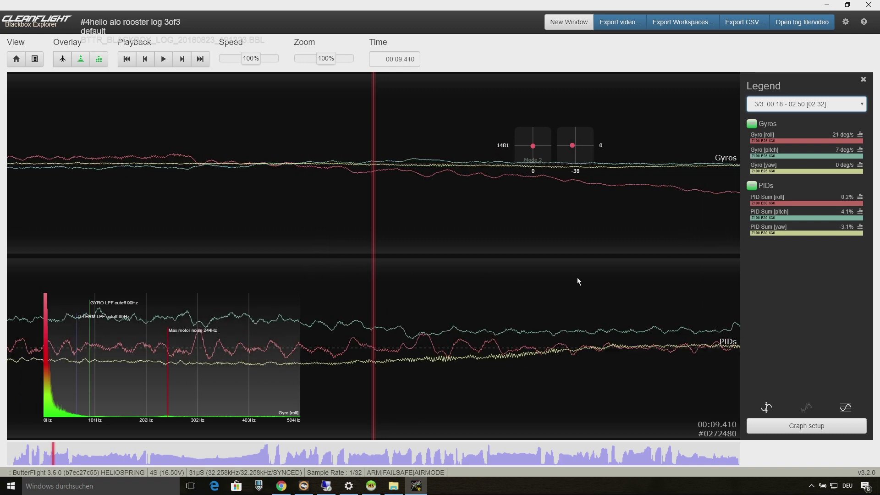
drag(577, 277, 219, 194)
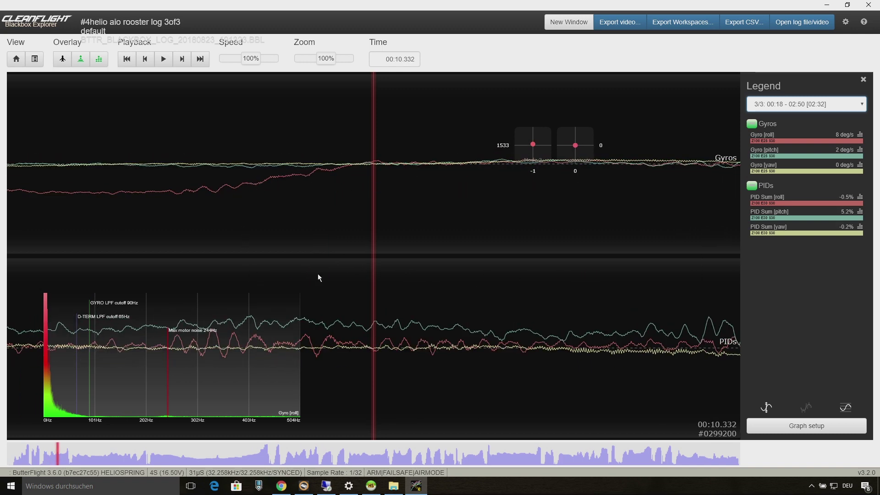
click(83, 452)
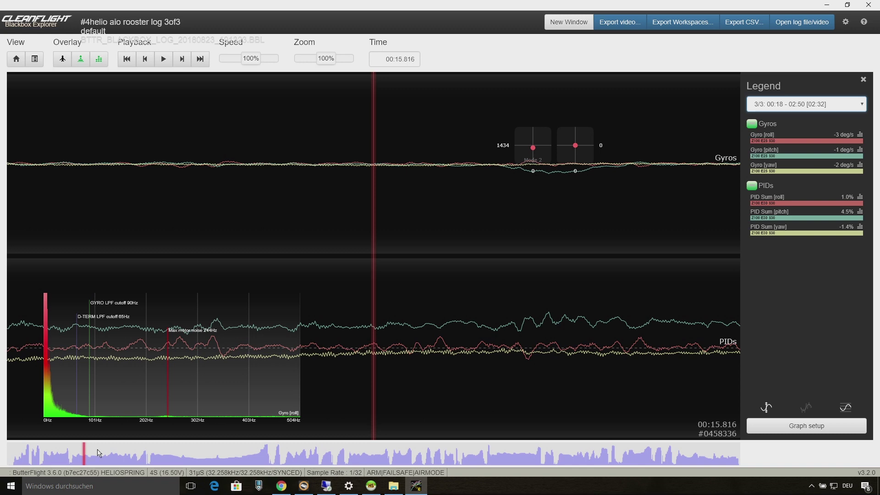
click(114, 452)
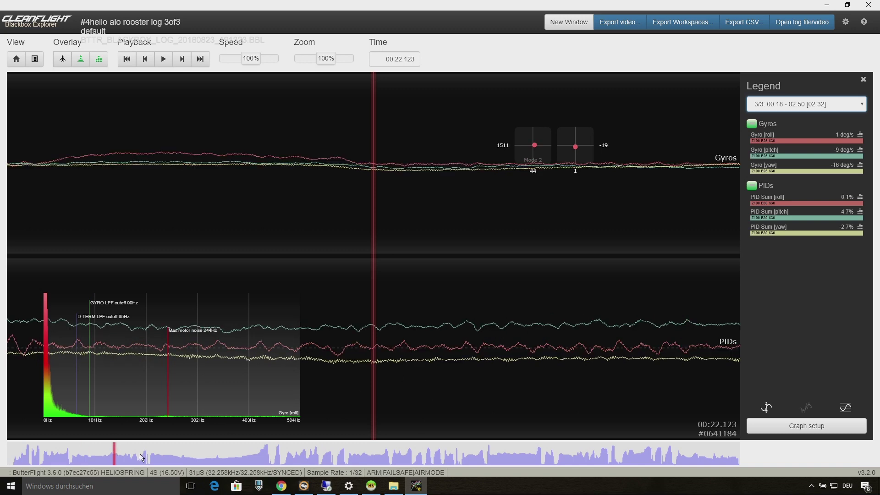
drag(130, 457, 192, 455)
Advance the rooster log from 00:48 to about 01:46, then start a new explorer window
click(242, 456)
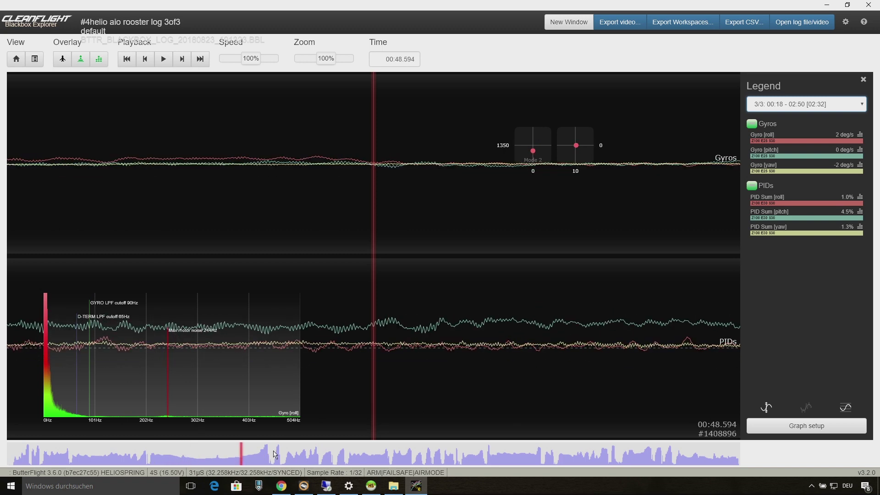
click(299, 454)
click(366, 453)
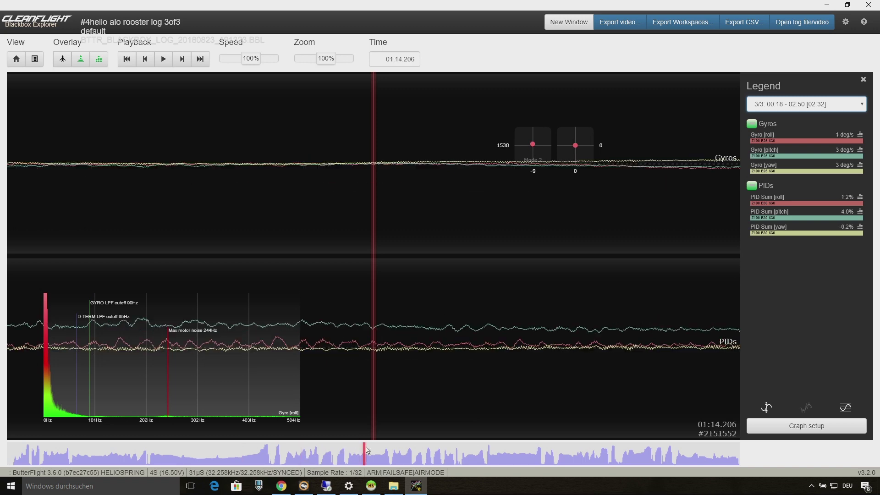
click(475, 455)
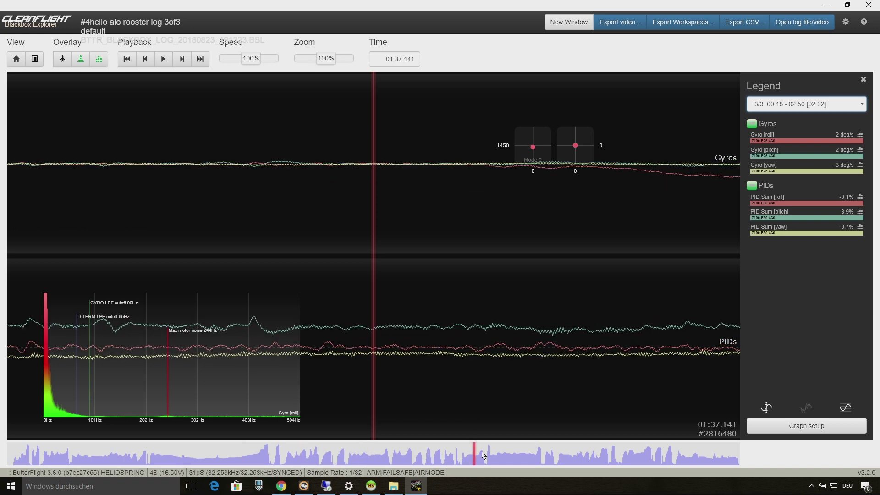
click(518, 449)
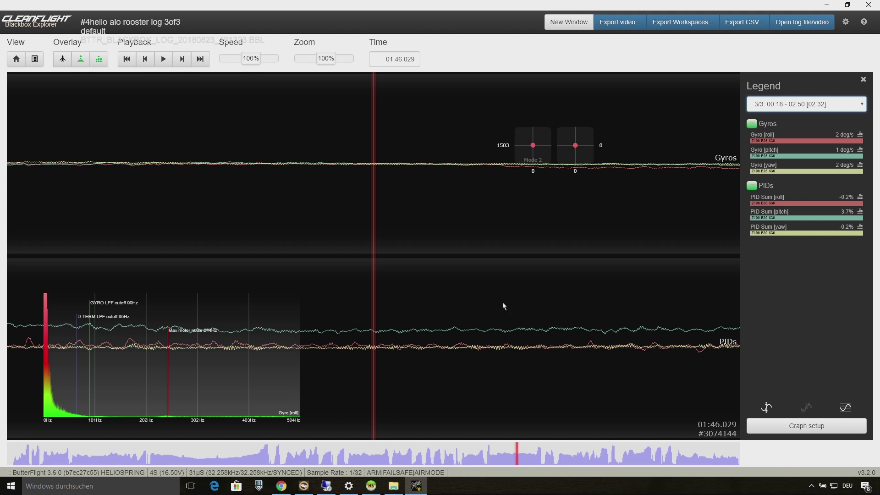
drag(502, 302, 607, 299)
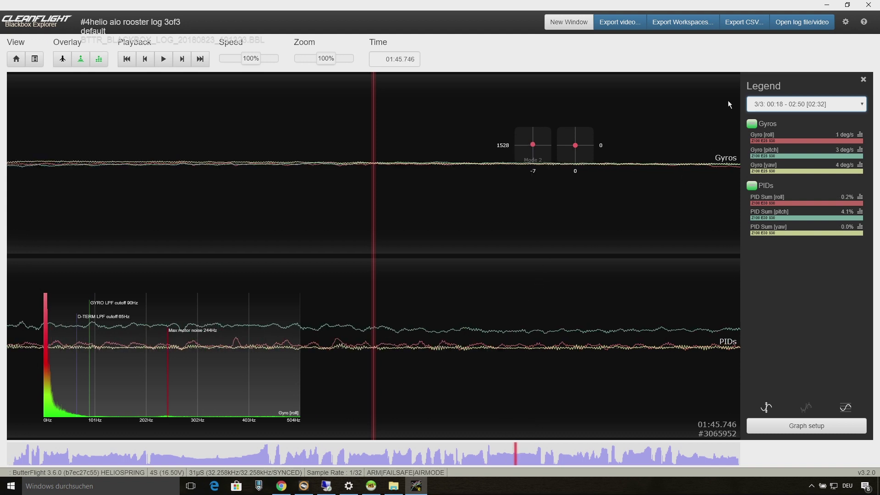
click(281, 486)
Load the #1helio aio chameleon log 1of6 in the new window, maximize it, and seek to 00:12.779
click(397, 259)
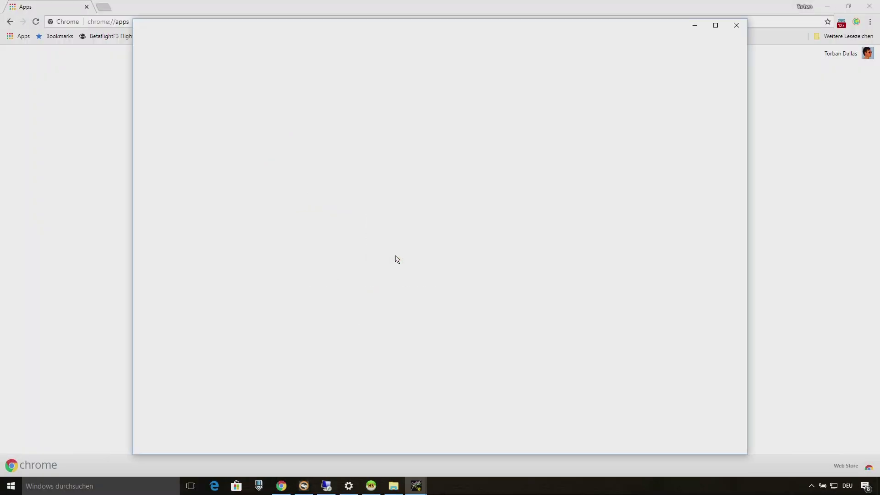
click(275, 151)
click(251, 82)
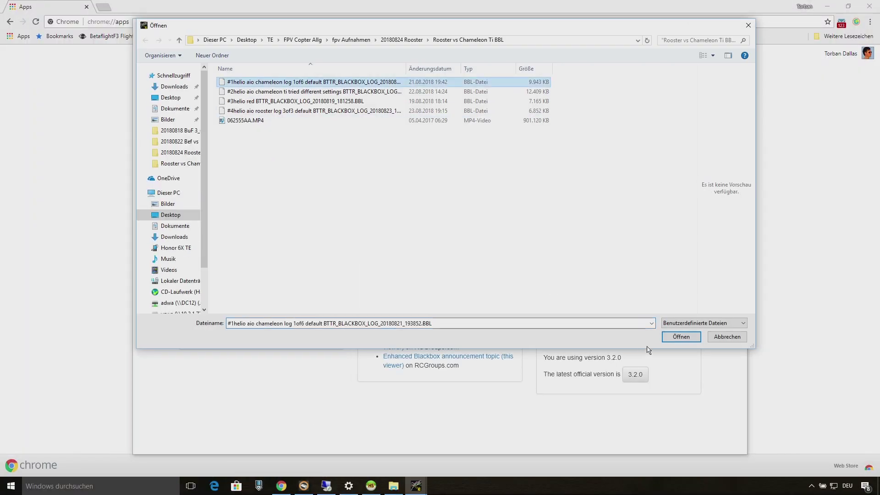
click(672, 339)
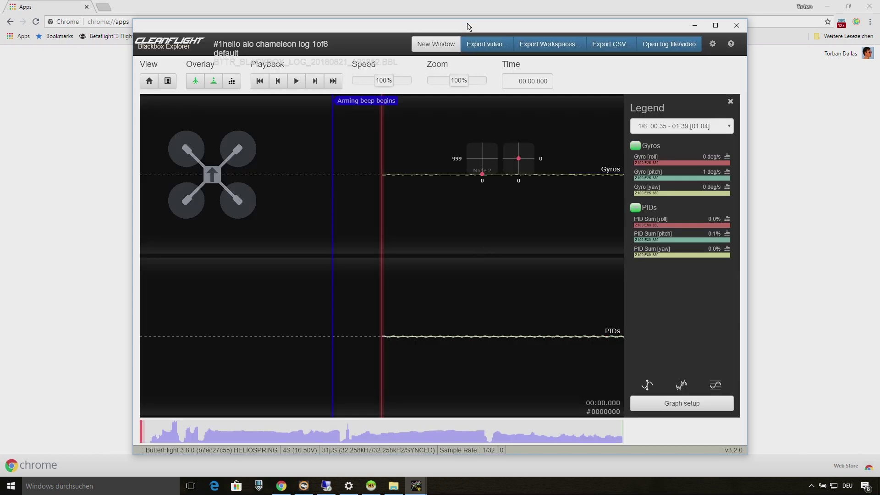
double_click(469, 26)
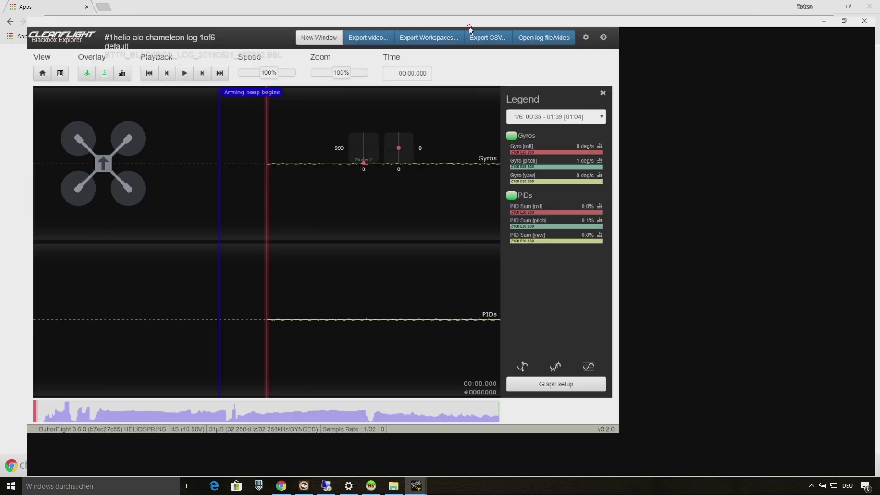
click(155, 448)
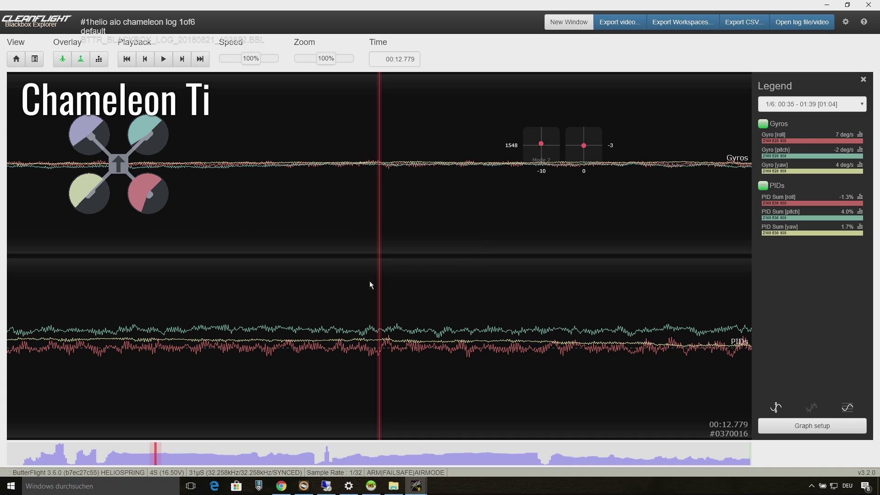
Bring the chameleon window forward and move its log to about 00:19.633
mouse_move(416, 486)
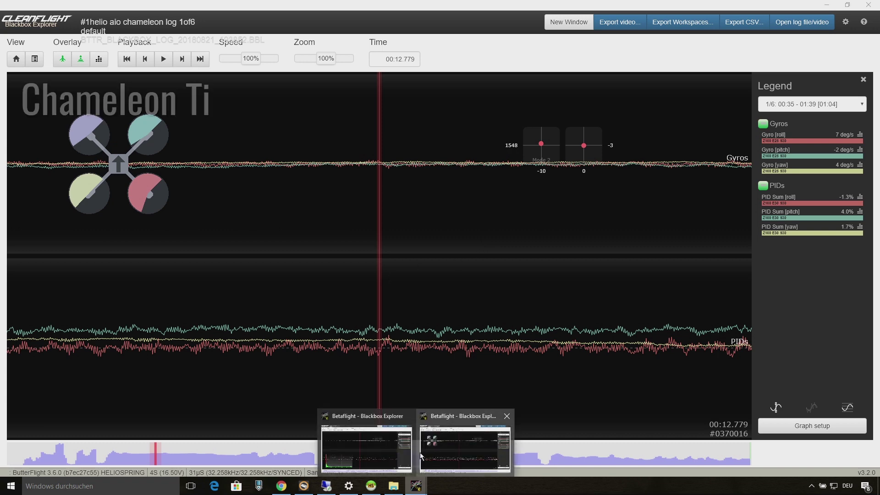
mouse_move(394, 453)
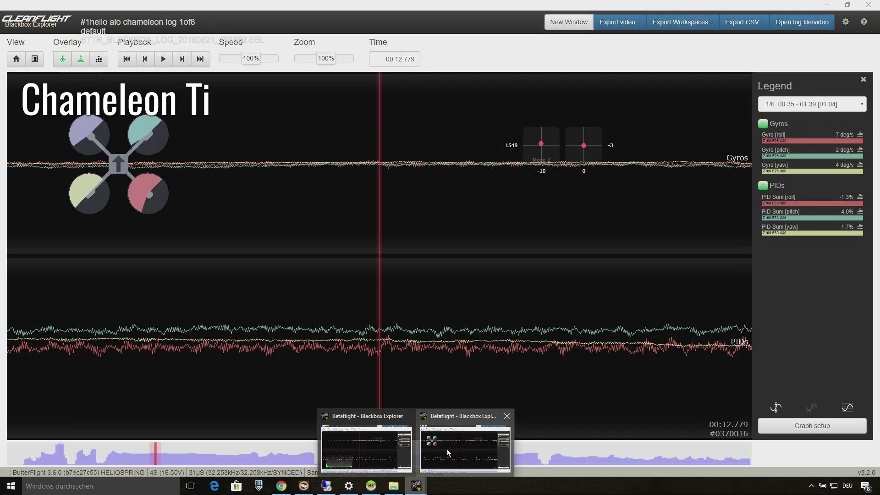
click(447, 449)
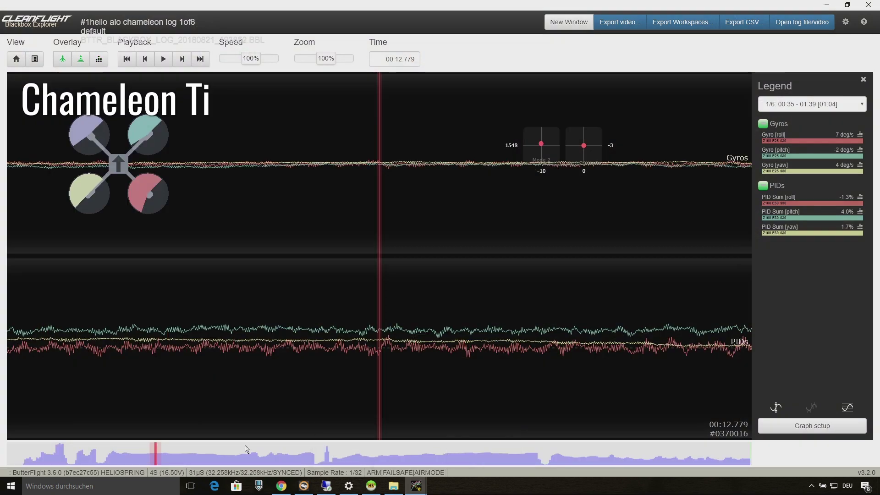
click(224, 453)
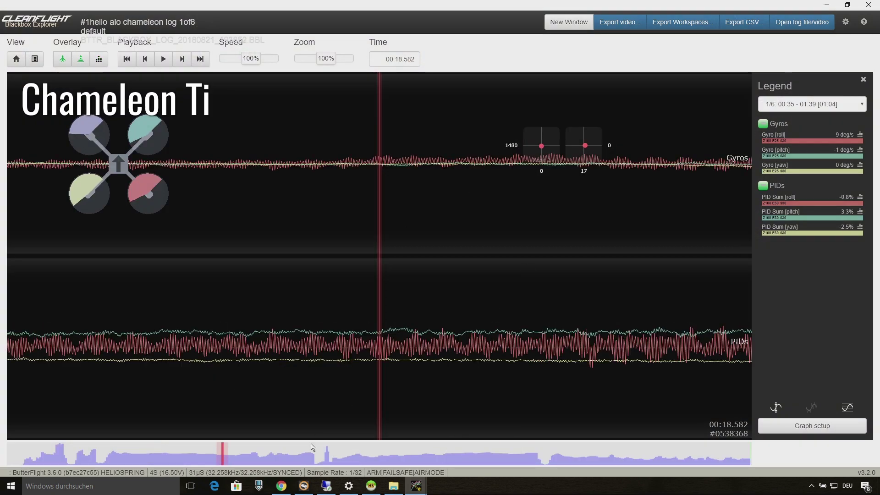
click(242, 455)
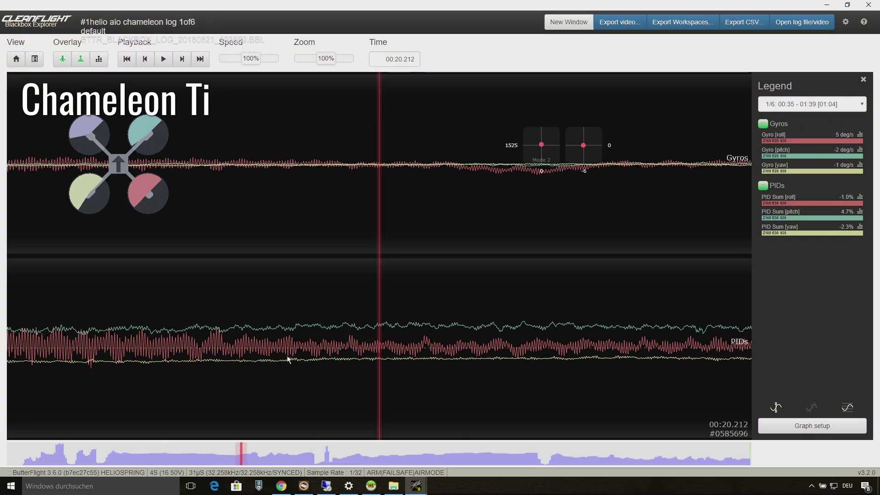
scroll(504, 271, up, 3)
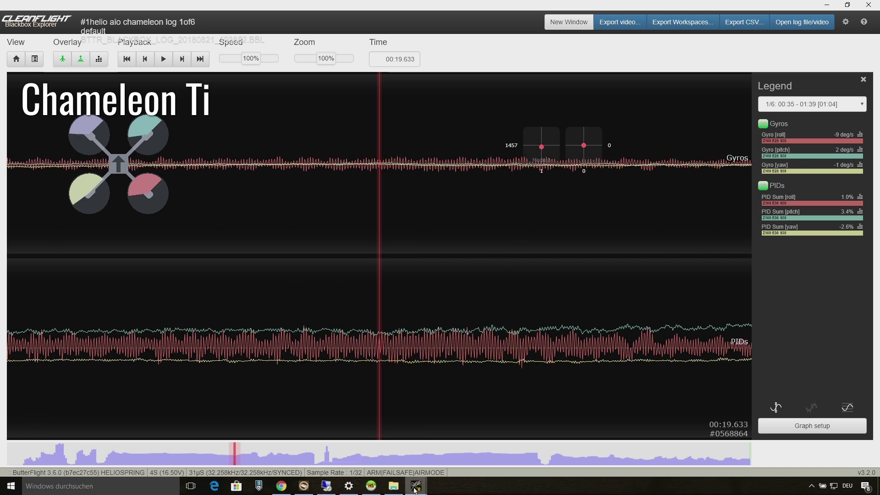
Move the rooster log to about 00:50.028, then bring the Chameleon Ti window forward
mouse_move(416, 490)
click(351, 457)
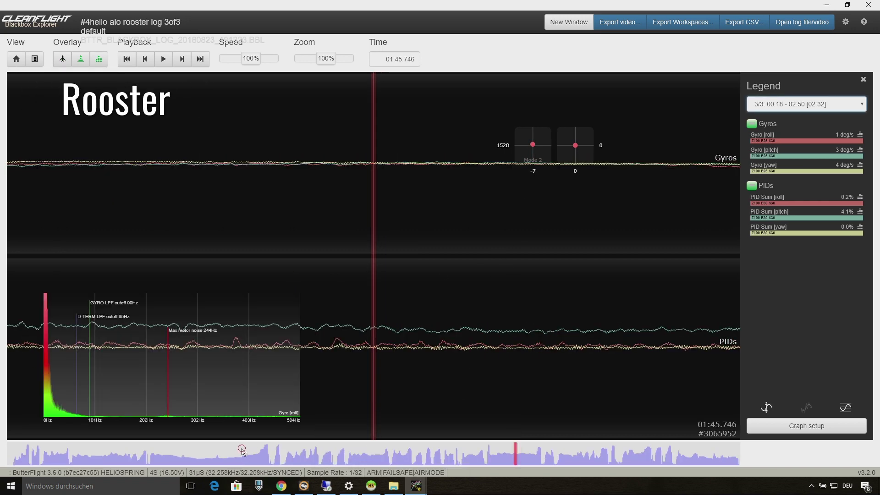
click(242, 452)
scroll(365, 261, down, 2)
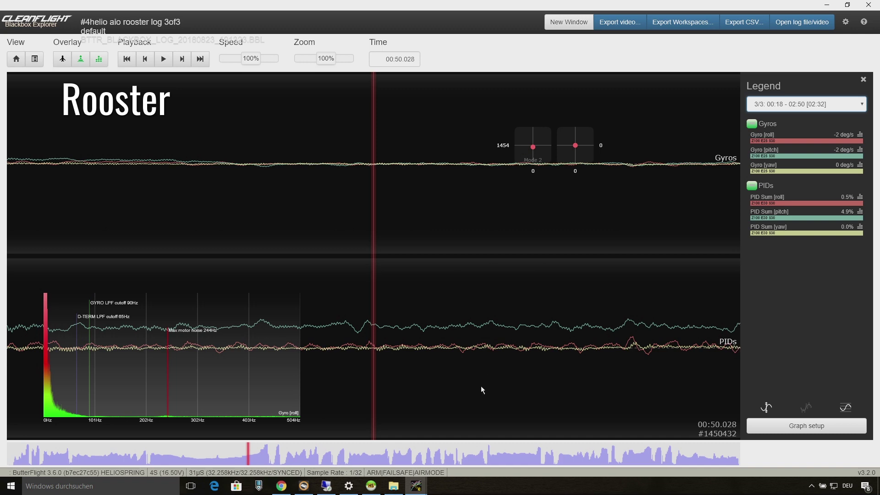
mouse_move(416, 487)
click(443, 460)
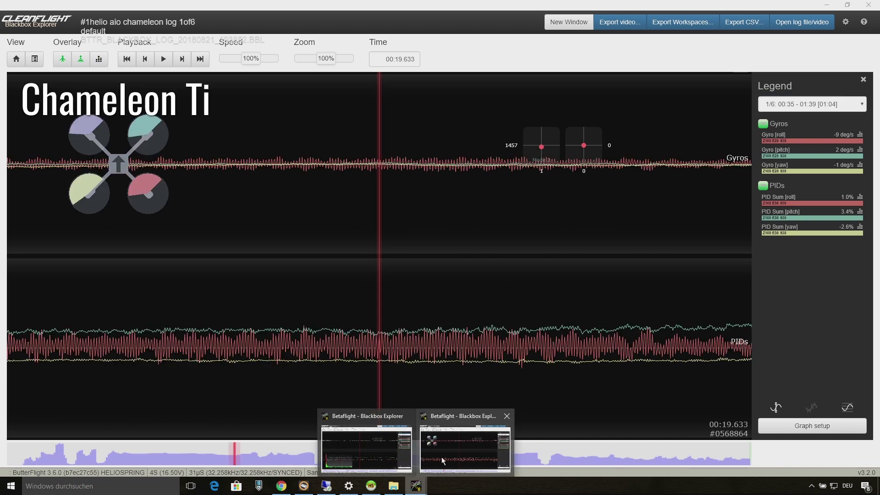
click(399, 458)
mouse_move(436, 452)
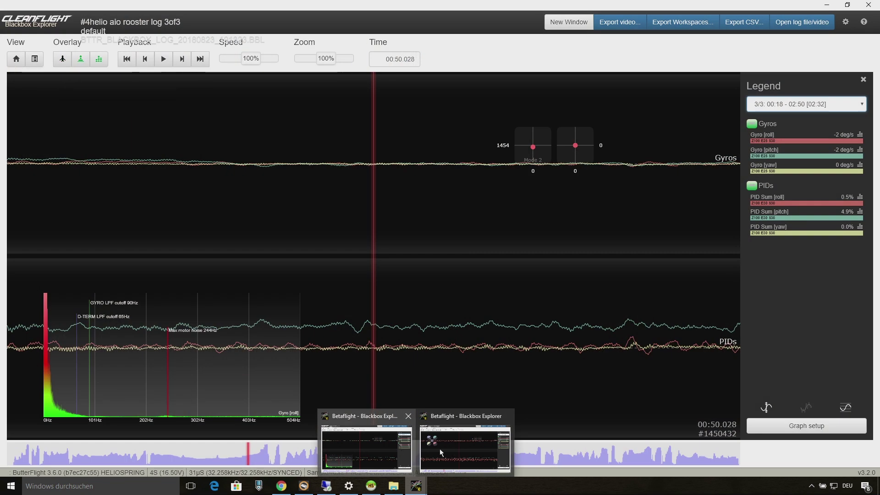
click(445, 452)
Set the Chameleon Ti log to 00:48.962 and the Rooster log to 00:46.258, ending on Rooster
click(572, 451)
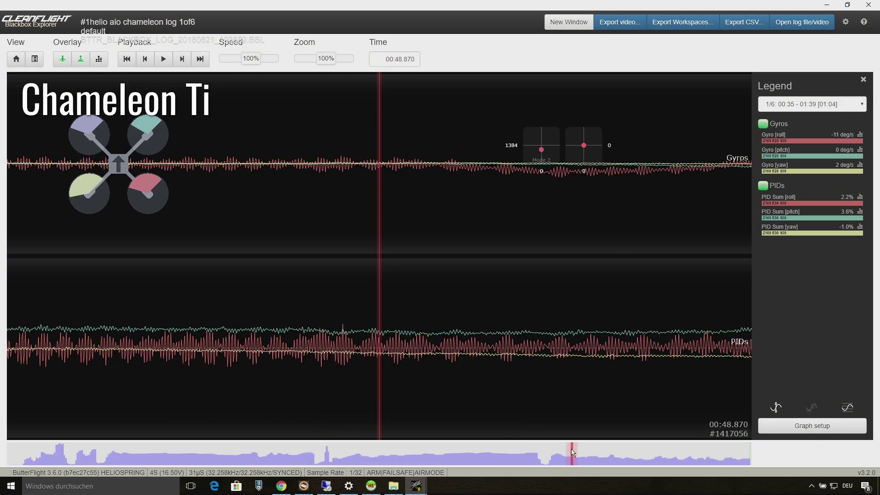
drag(553, 268, 482, 277)
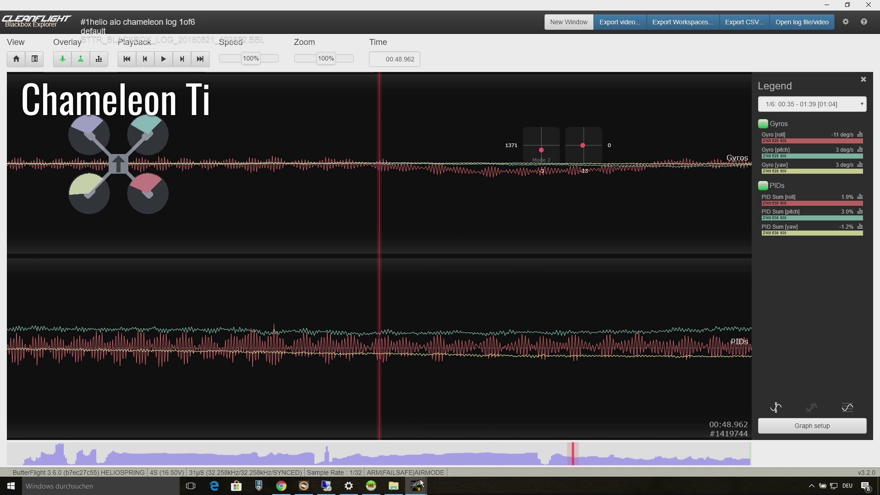
mouse_move(421, 483)
click(390, 457)
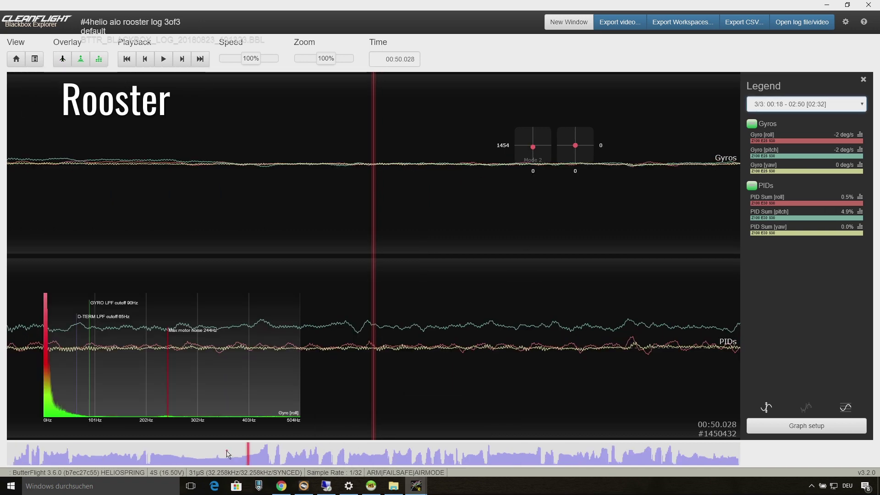
click(228, 454)
drag(485, 343, 338, 344)
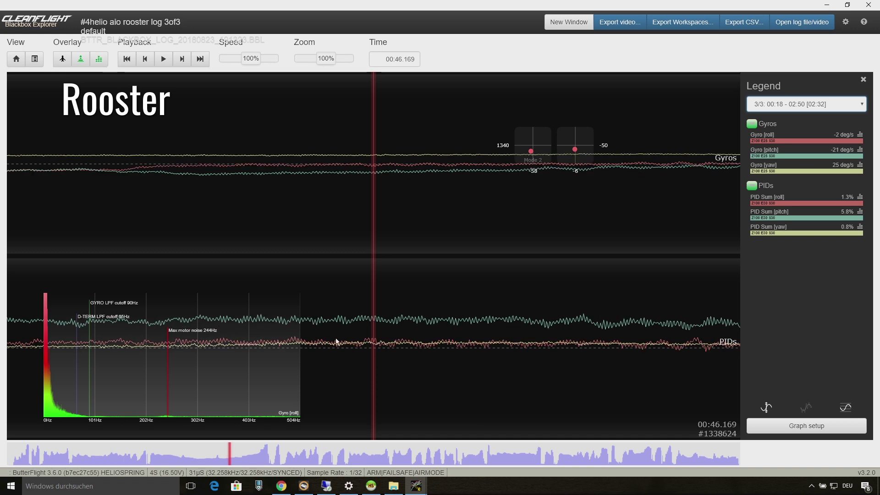
drag(544, 300, 420, 311)
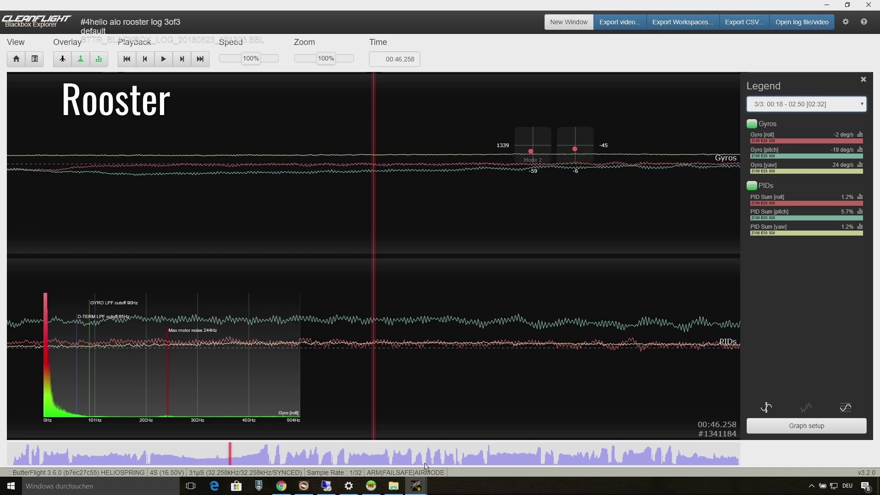
mouse_move(417, 486)
mouse_move(426, 457)
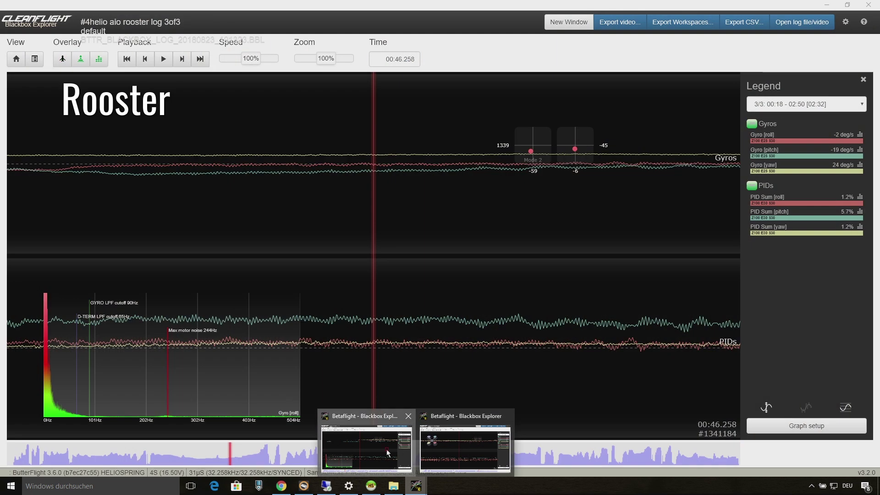
click(367, 447)
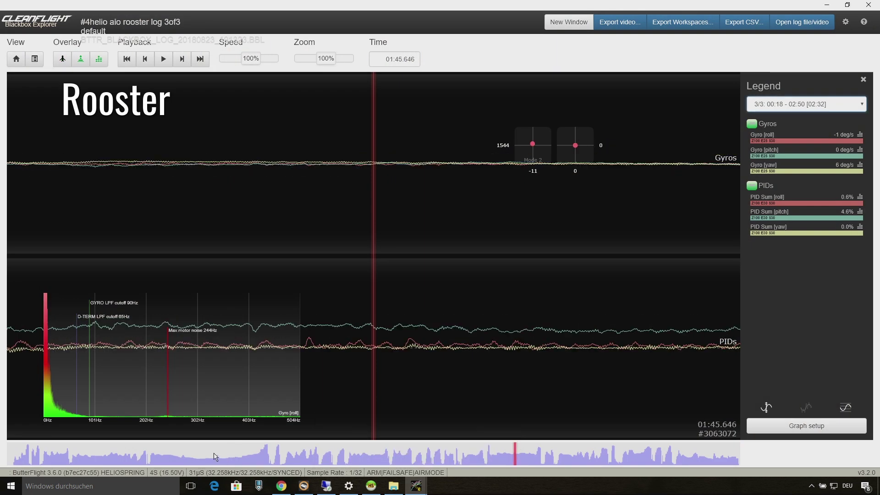
Put the Rooster log at 00:53.755 and the Chameleon Ti log at 00:04.318, returning to Rooster
click(266, 455)
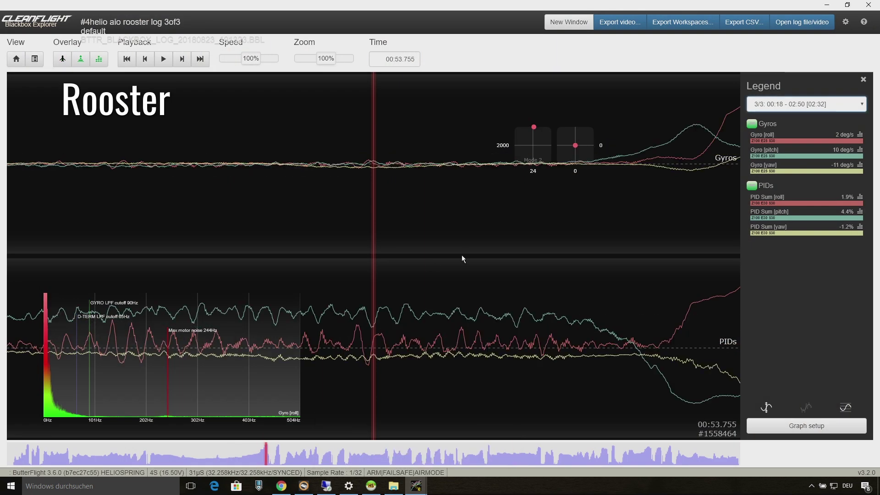
mouse_move(417, 486)
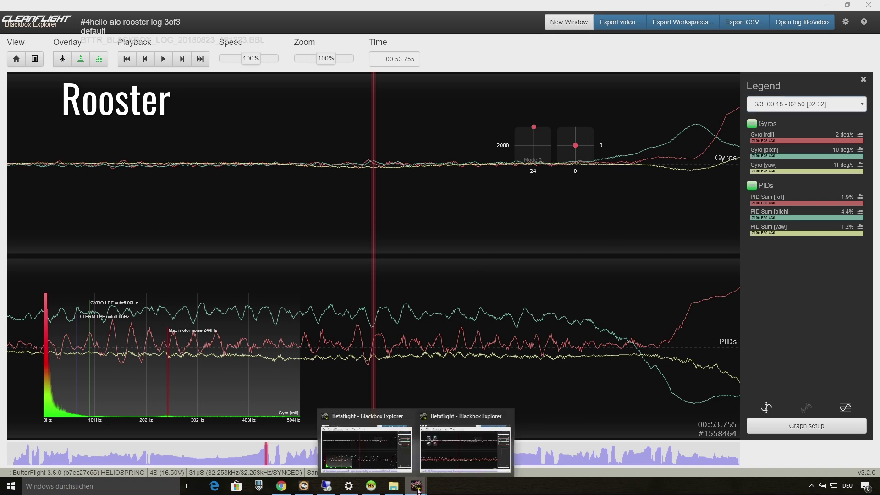
click(470, 443)
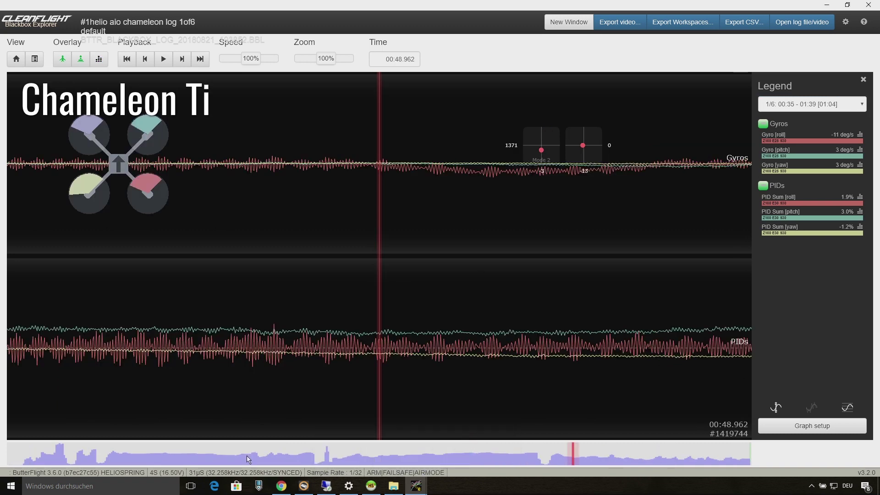
click(59, 445)
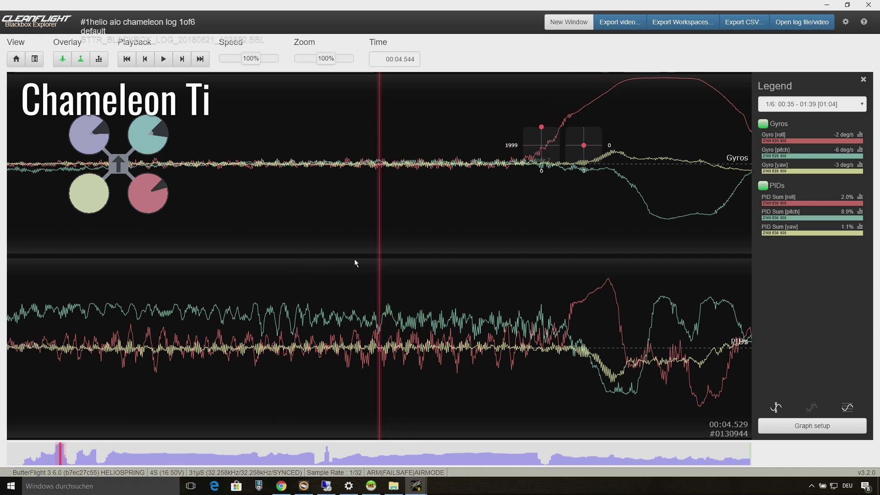
drag(444, 262, 409, 263)
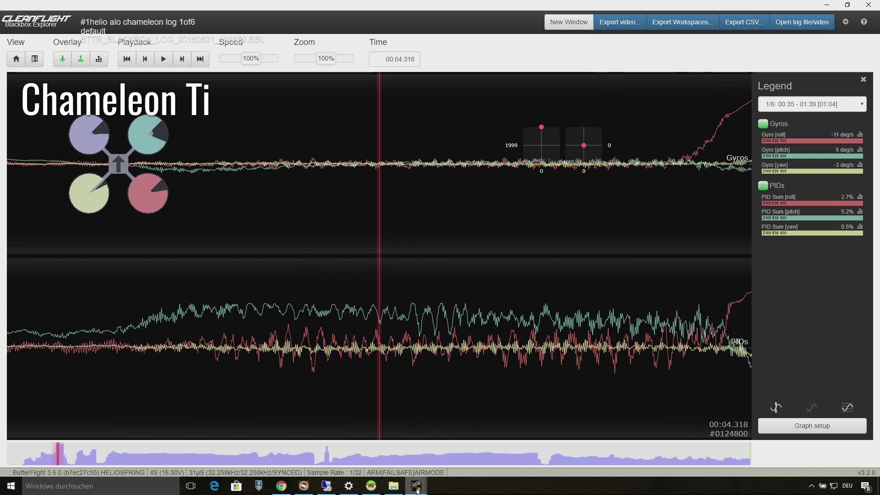
mouse_move(415, 485)
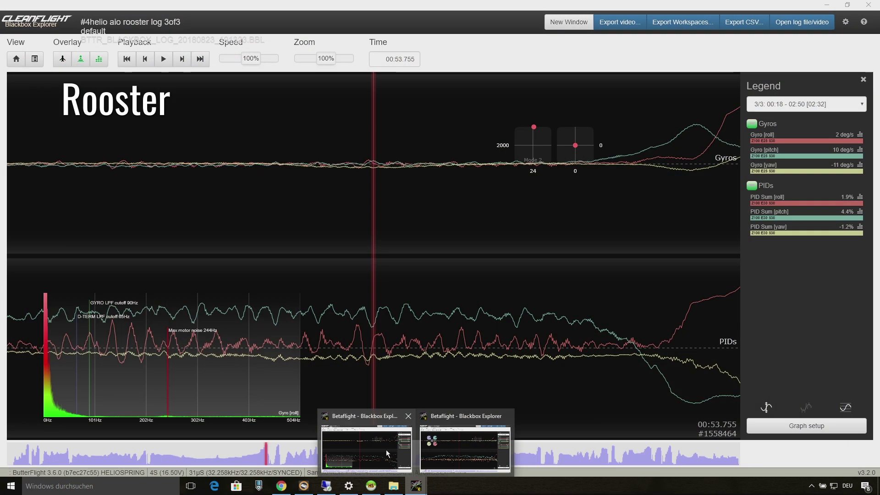
click(386, 450)
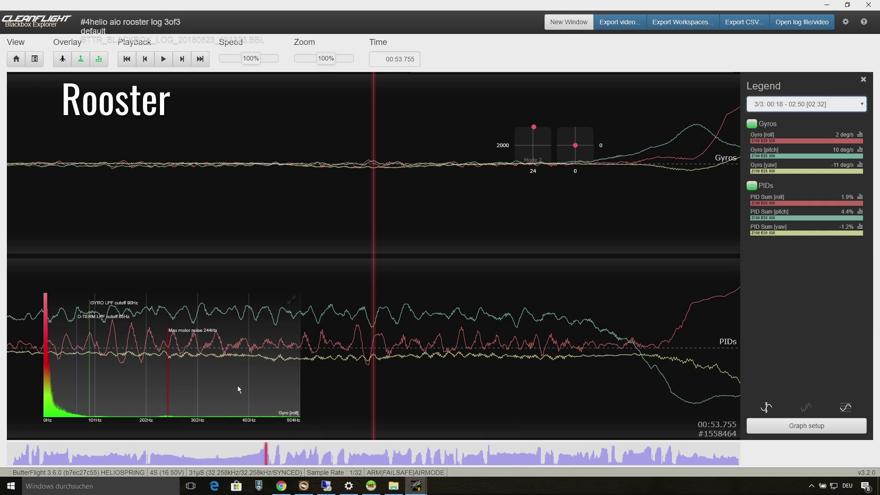
Expand the Rooster gyro spectrum at maximum gain, check pitch and yaw, then switch to Chameleon Ti
click(291, 298)
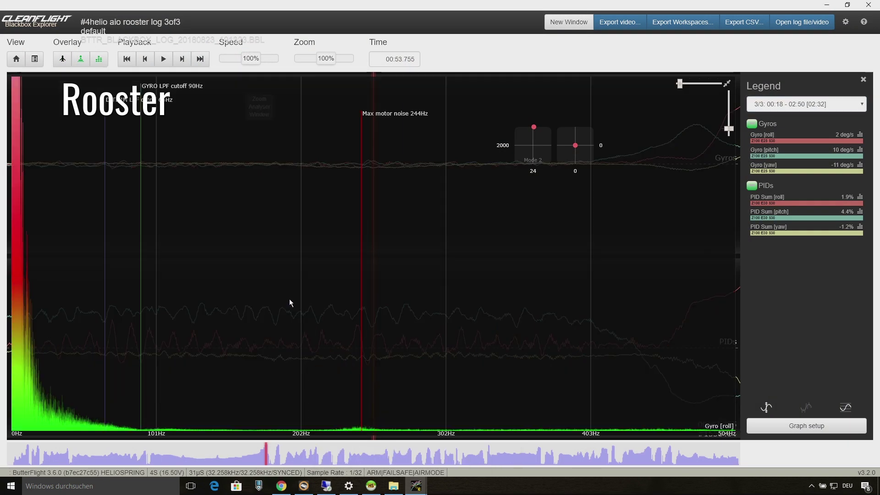
click(729, 94)
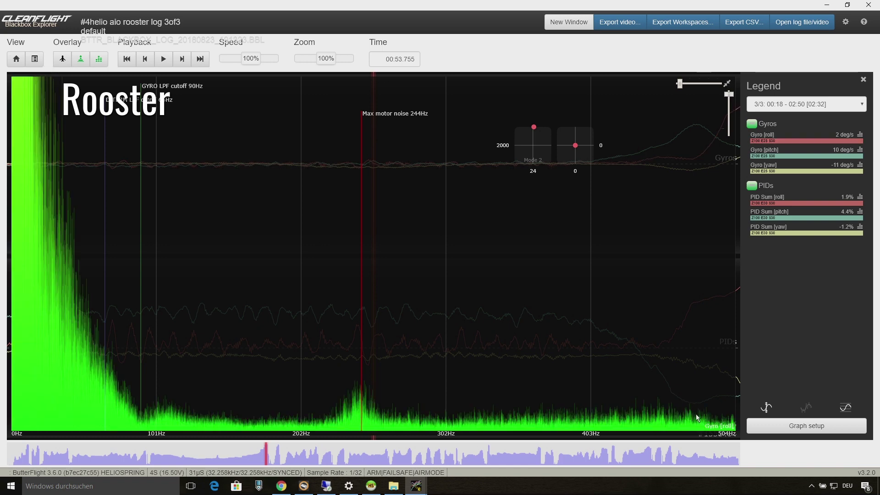
click(770, 153)
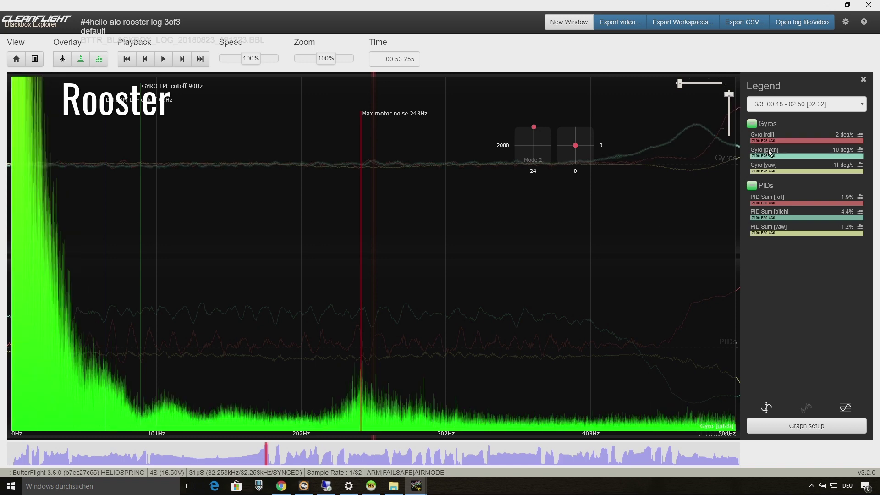
click(771, 166)
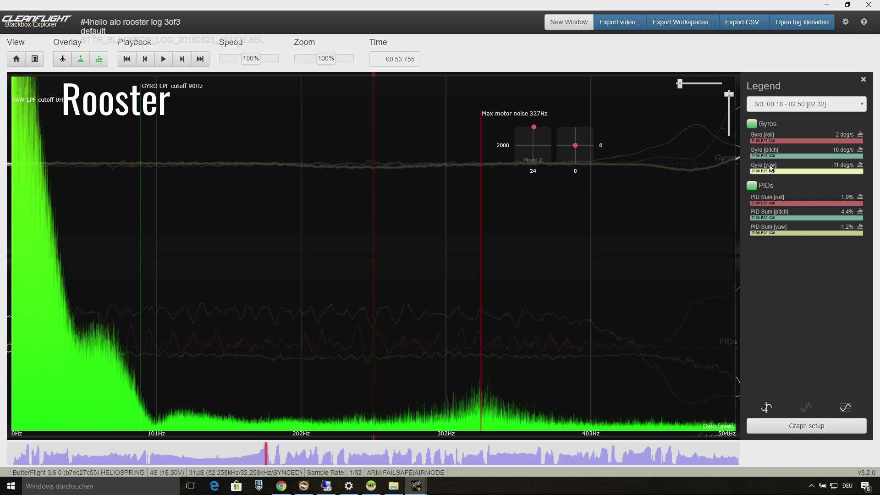
mouse_move(416, 485)
click(461, 420)
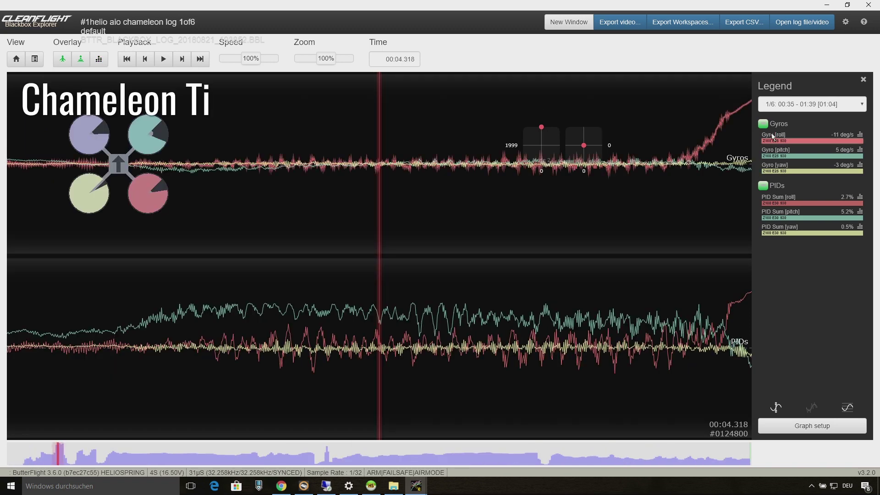
Show the Chameleon Ti Gyro [roll] spectrum enlarged at maximum vertical gain
click(774, 137)
click(296, 302)
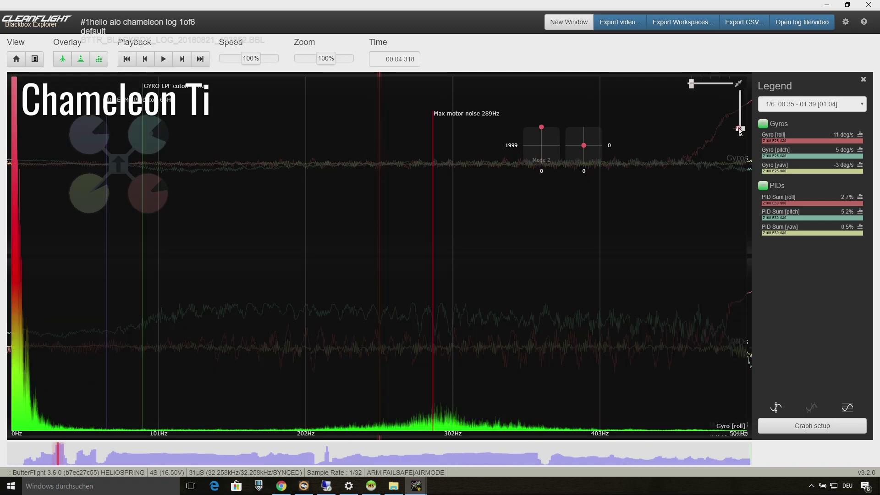
drag(740, 130, 740, 94)
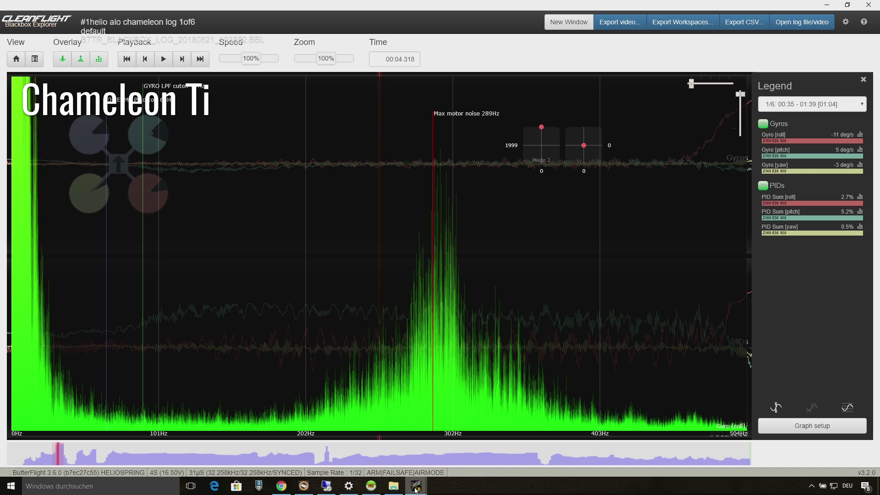
Show the Rooster Gyro [roll] spectrum, then return to the Chameleon Ti window
mouse_move(416, 485)
click(366, 425)
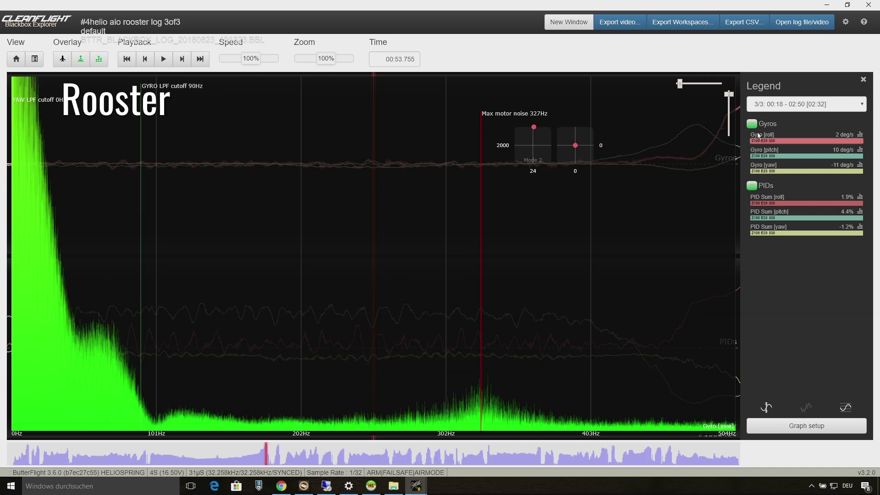
click(764, 136)
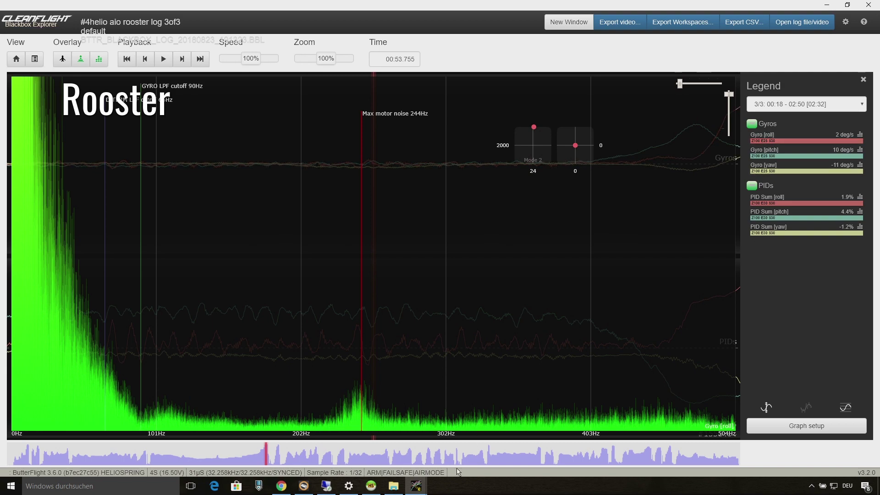
mouse_move(416, 485)
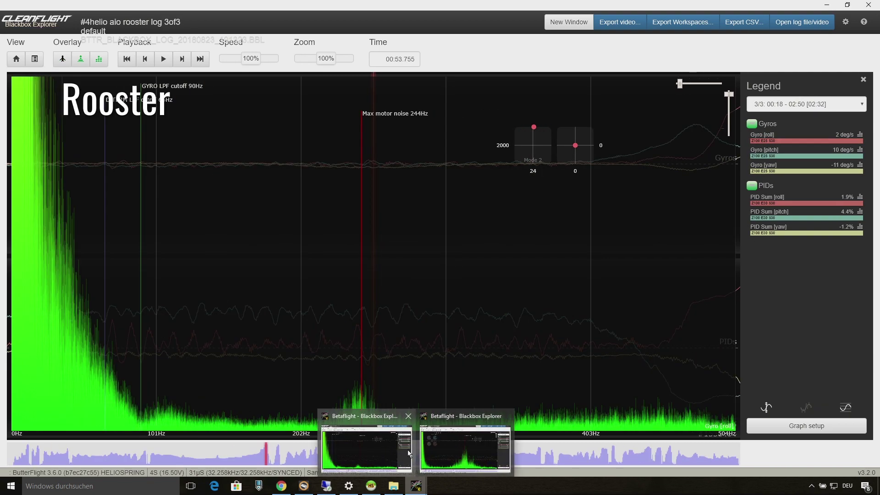
click(453, 433)
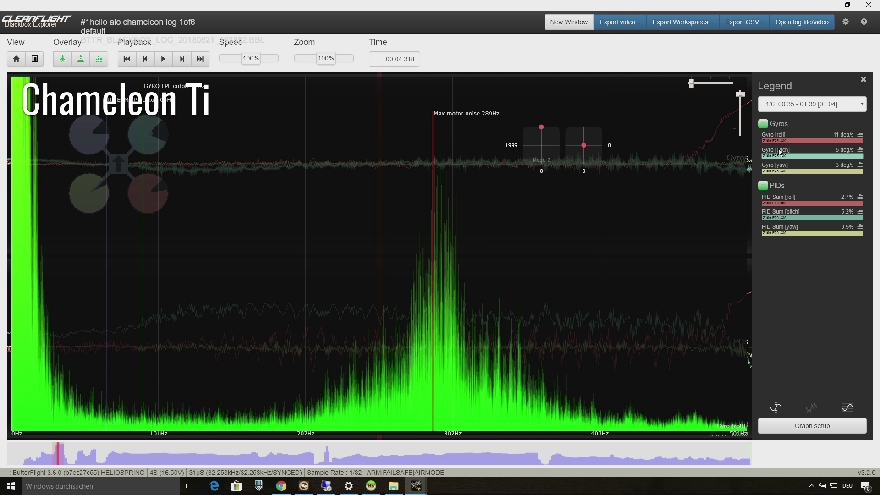
Alternate between the two windows and end on the Rooster Gyro [yaw] spectrum, peaking at 327Hz
key(alt+Tab)
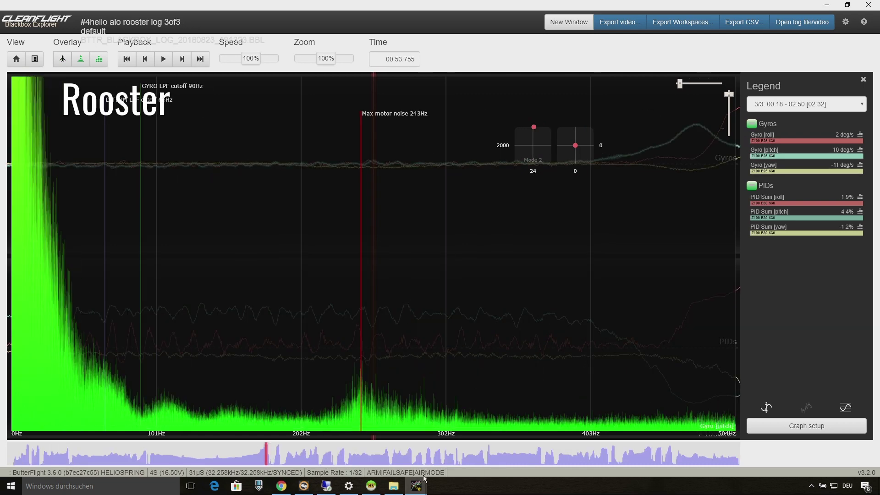
mouse_move(416, 486)
mouse_move(442, 454)
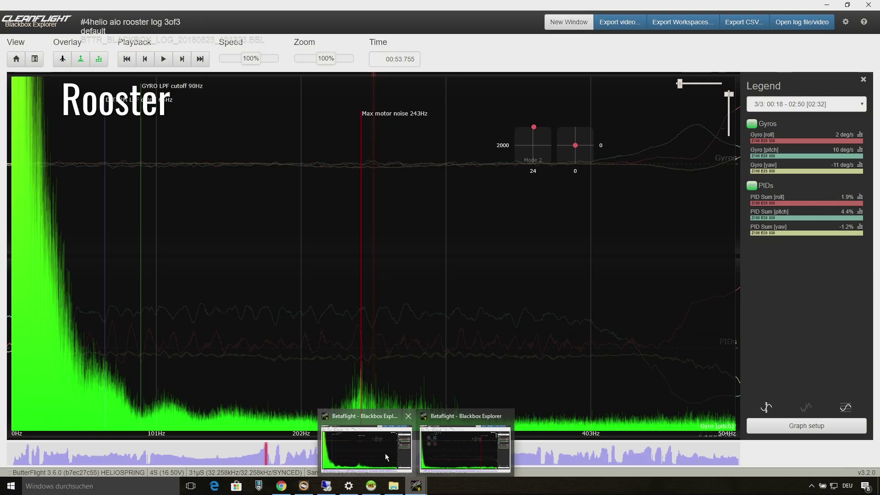
click(459, 449)
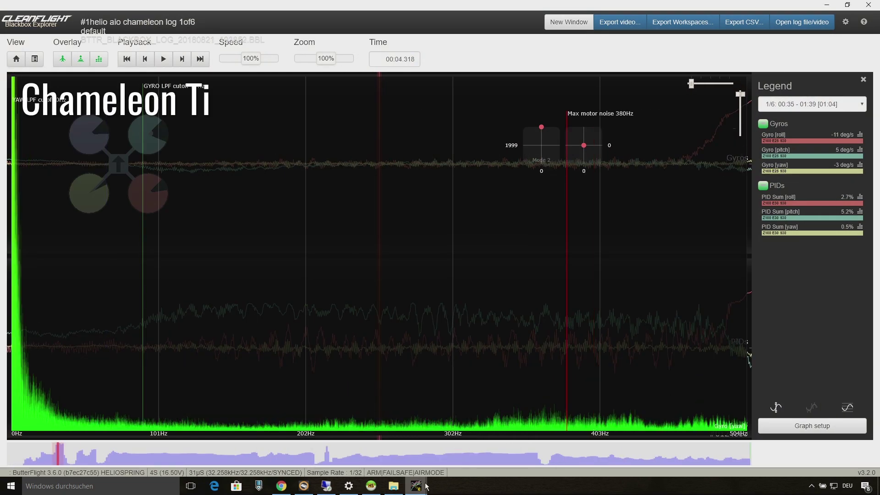
mouse_move(416, 486)
click(396, 457)
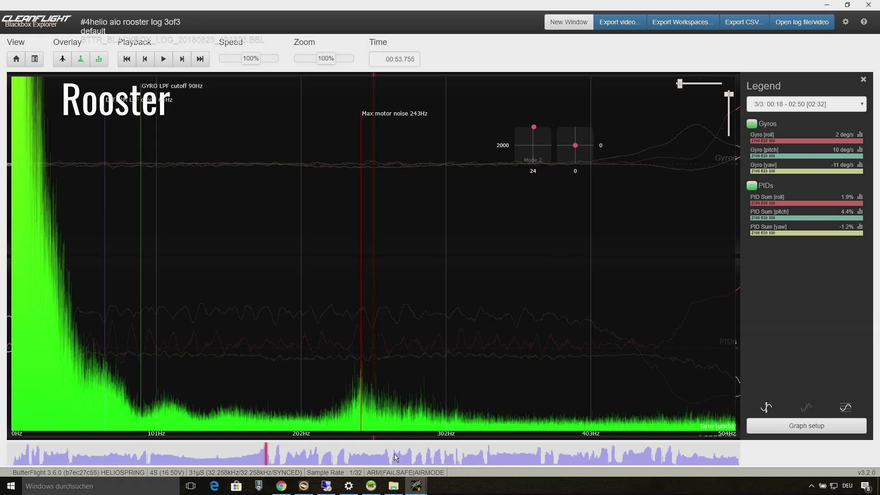
click(764, 166)
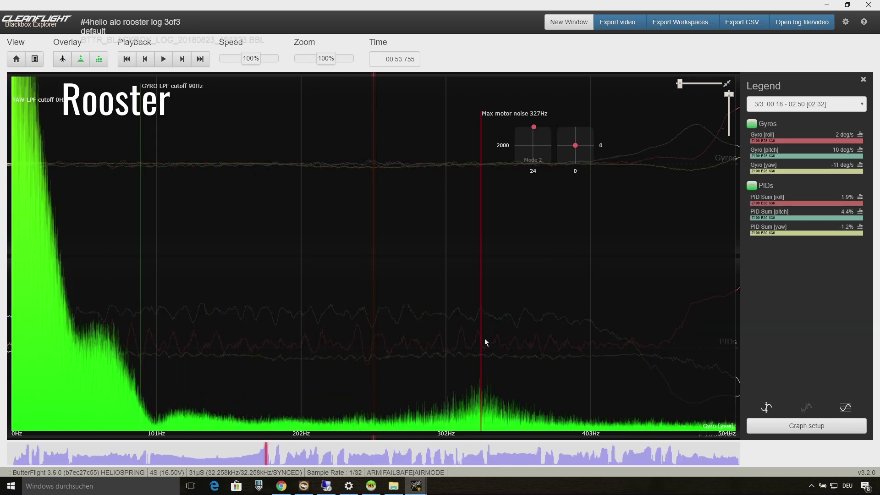